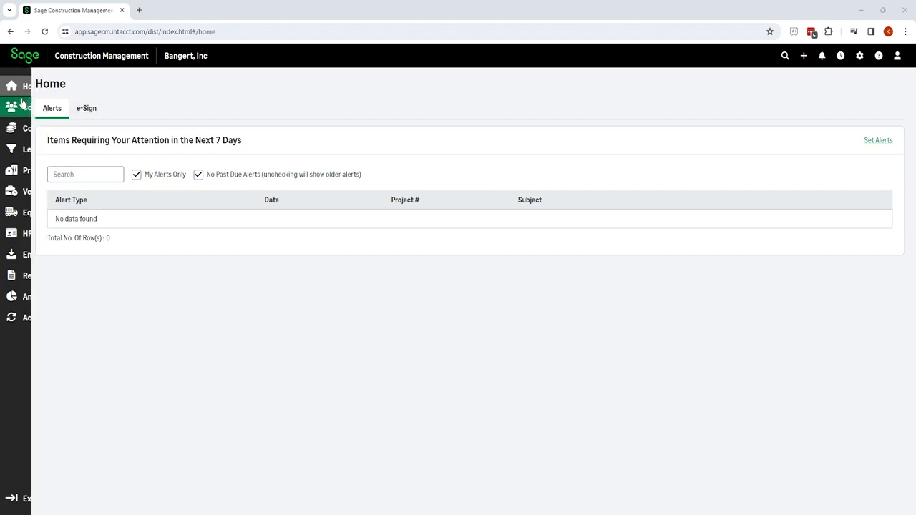
Open the Edge2 : Sports Complex lead from the Leads Quick Select.
click(41, 152)
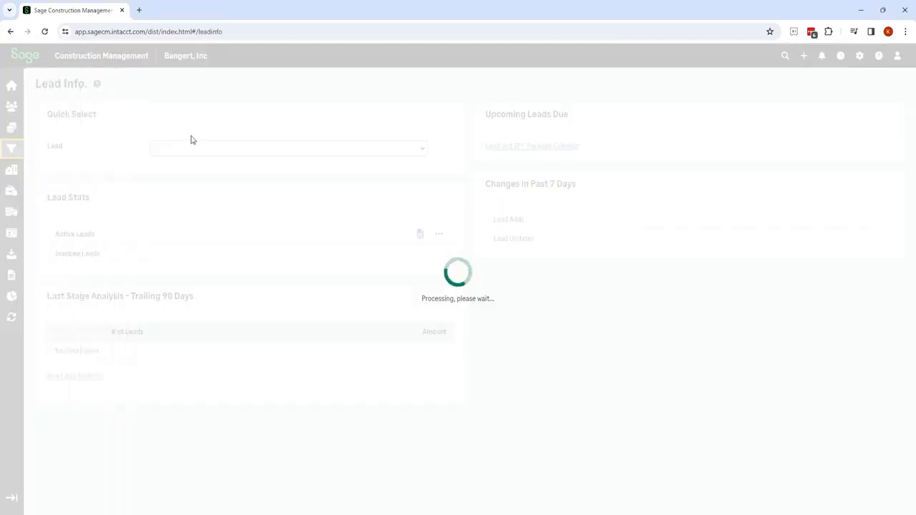
click(194, 152)
text(ed)
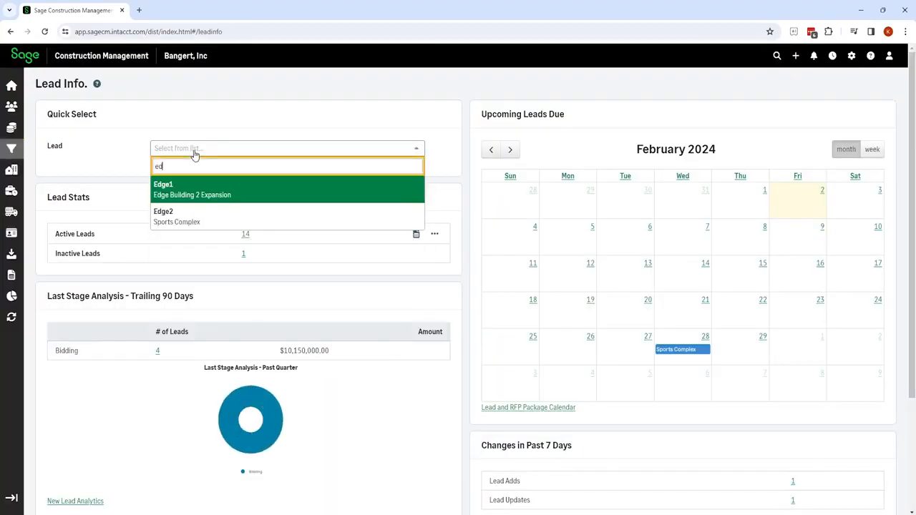
text(g)
click(179, 213)
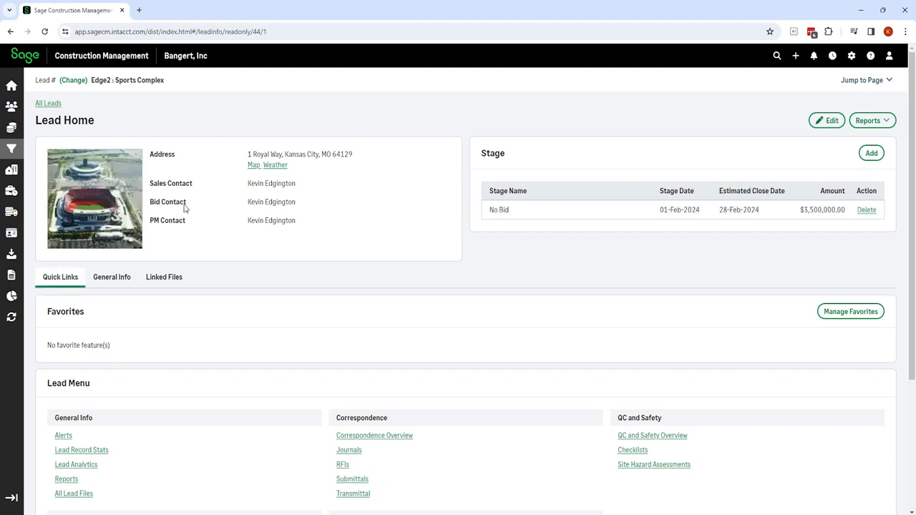
Review the lead's edit form and close it without saving.
click(828, 121)
scroll(217, 243, down, 5)
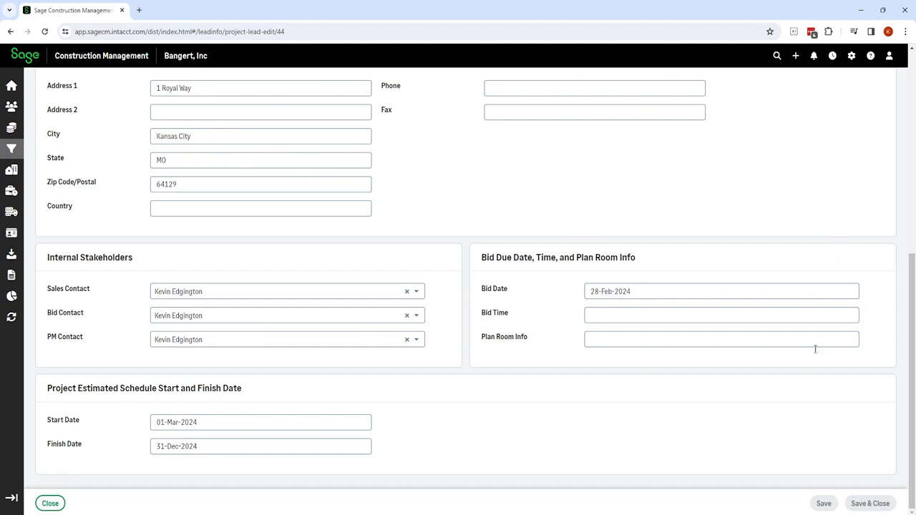
click(51, 503)
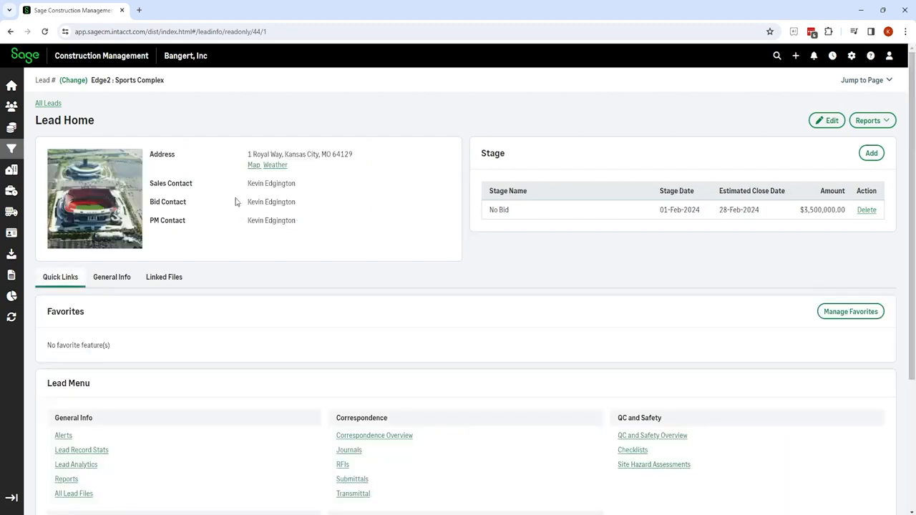
scroll(284, 198, down, 3)
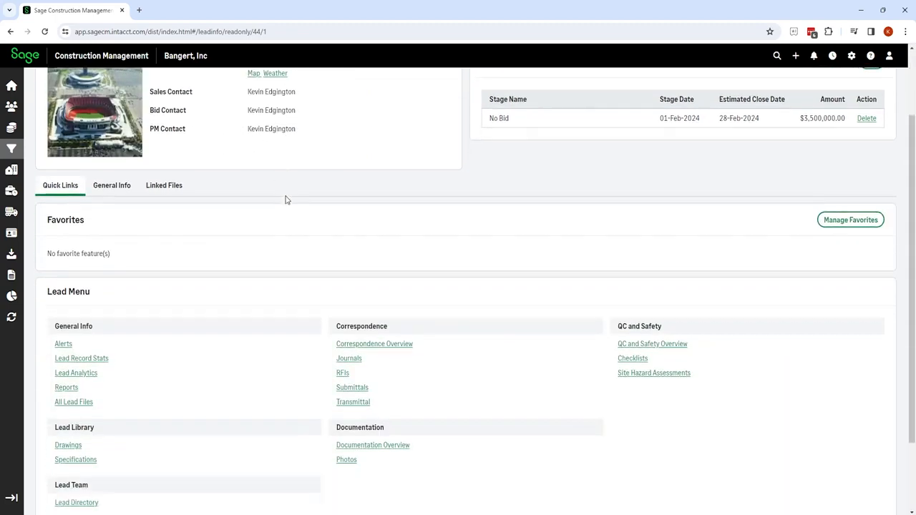
scroll(285, 200, up, 3)
click(122, 279)
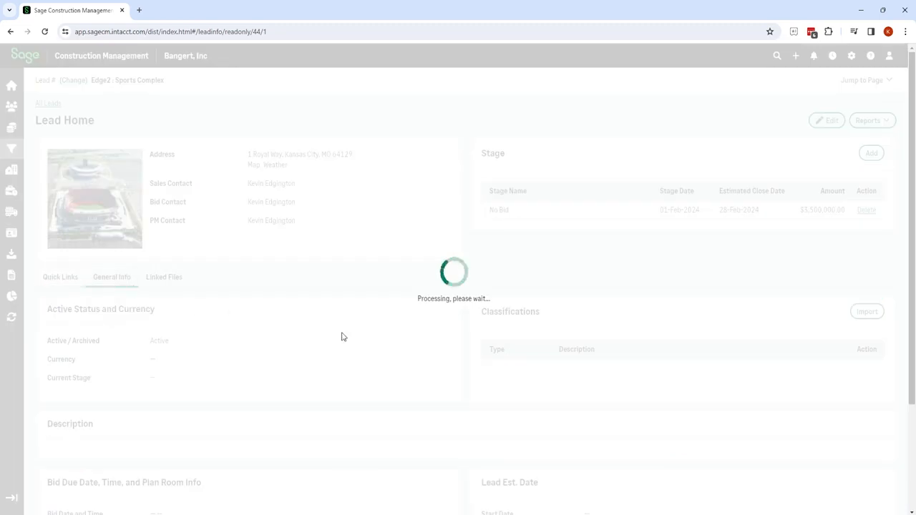
scroll(341, 337, down, 2)
scroll(342, 336, down, 1)
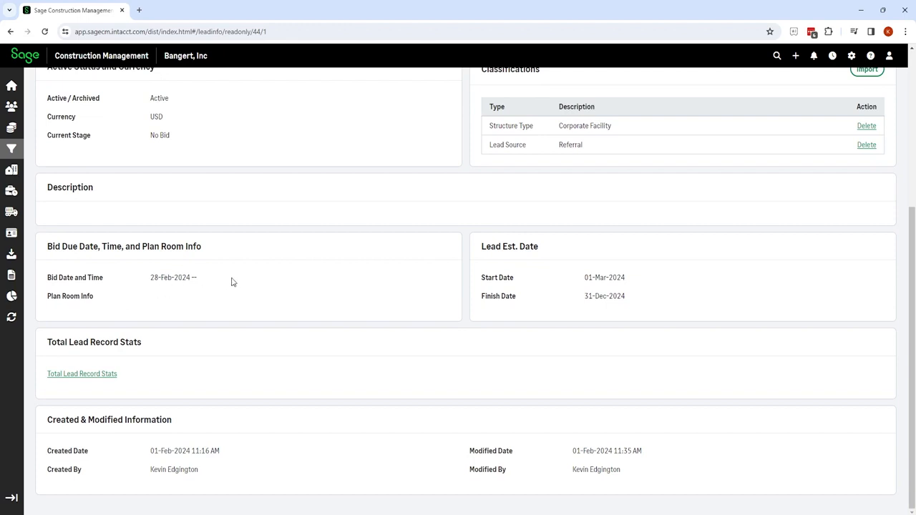
scroll(232, 282, up, 4)
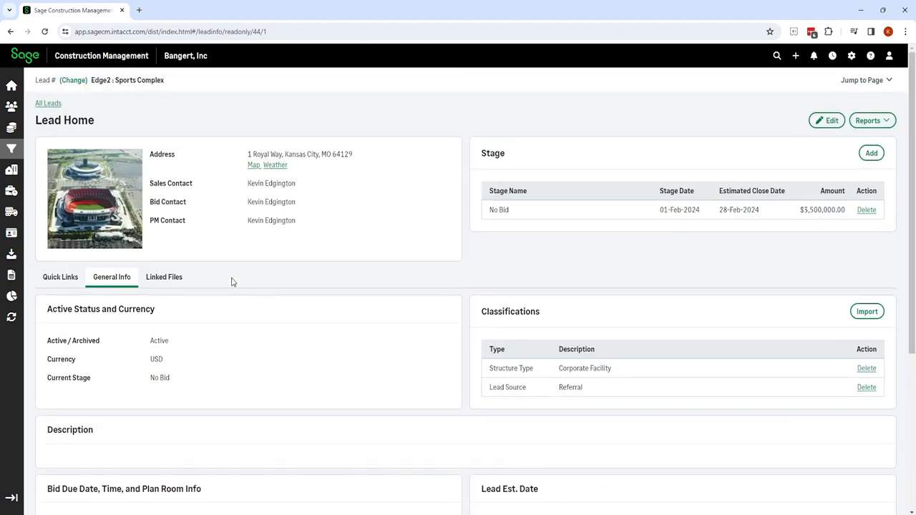
click(60, 278)
scroll(325, 293, down, 3)
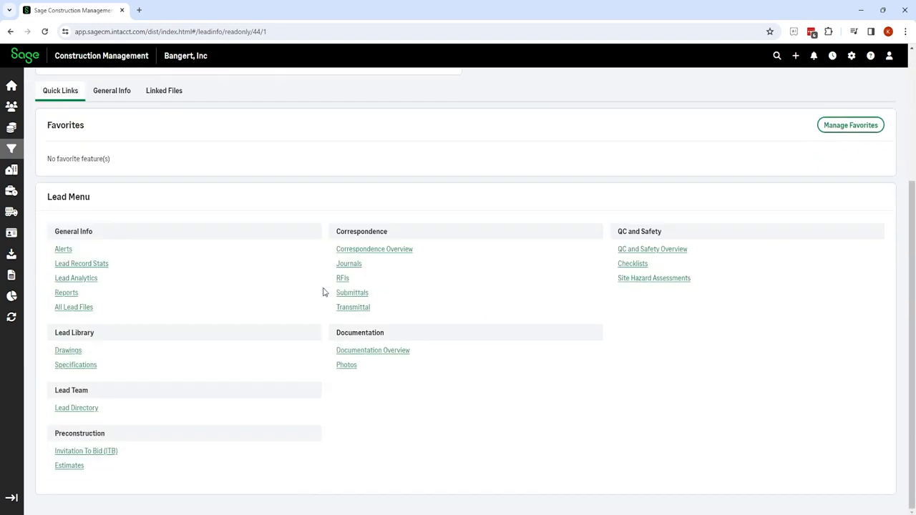
Open the Edge2 ITB, review its Overview charts, then view the empty Vendors tab.
click(99, 453)
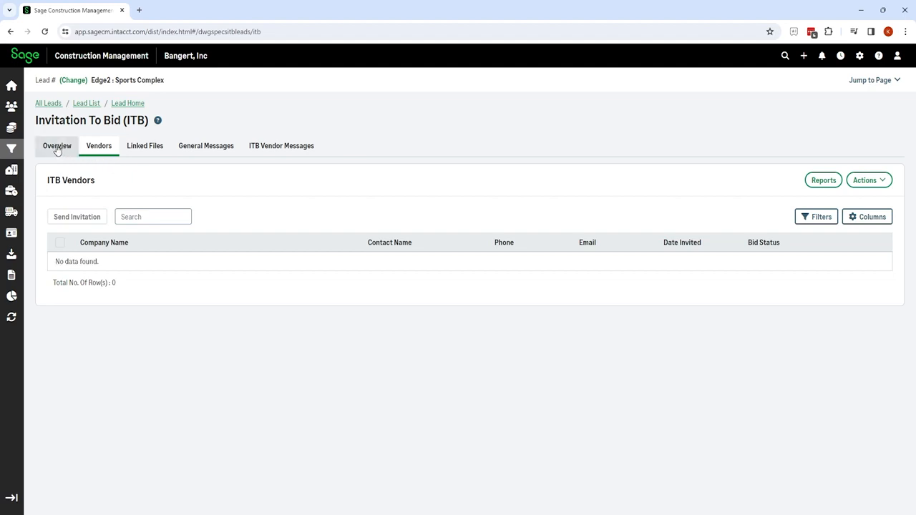
click(57, 147)
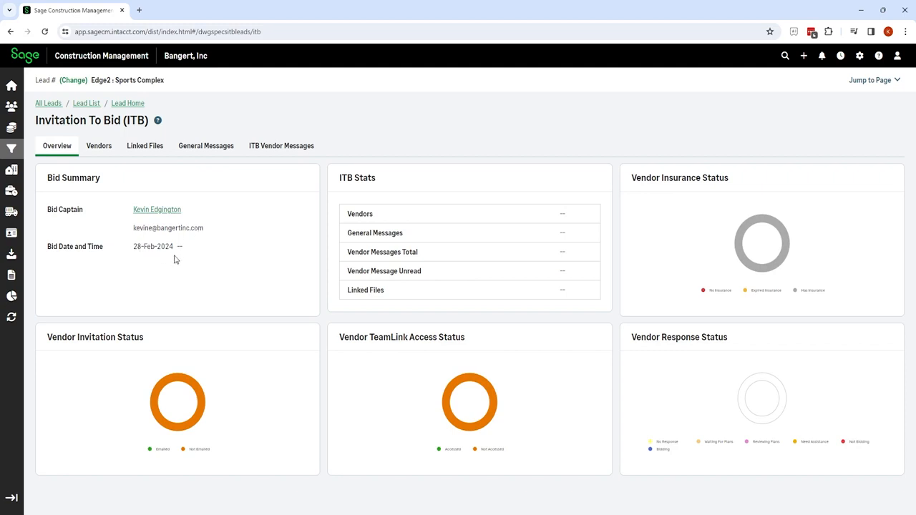
mouse_move(206, 405)
mouse_move(441, 395)
mouse_move(804, 216)
click(95, 148)
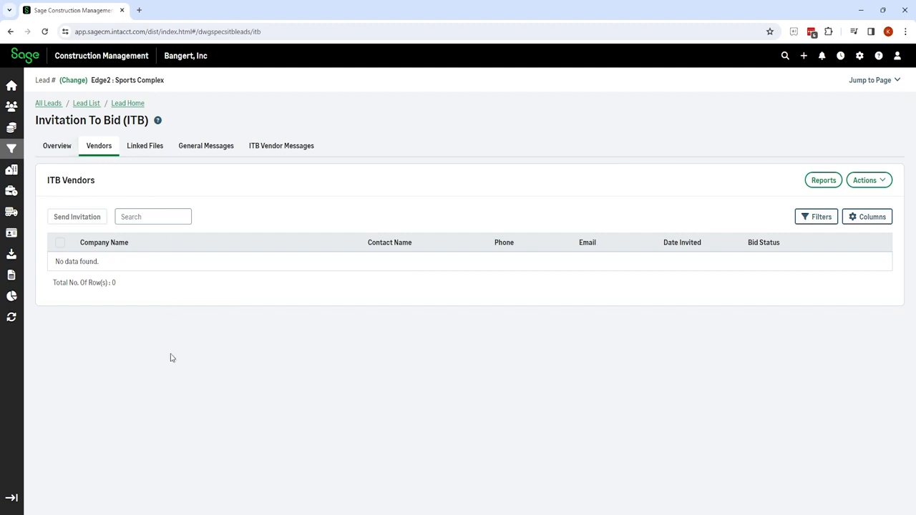
mouse_move(14, 89)
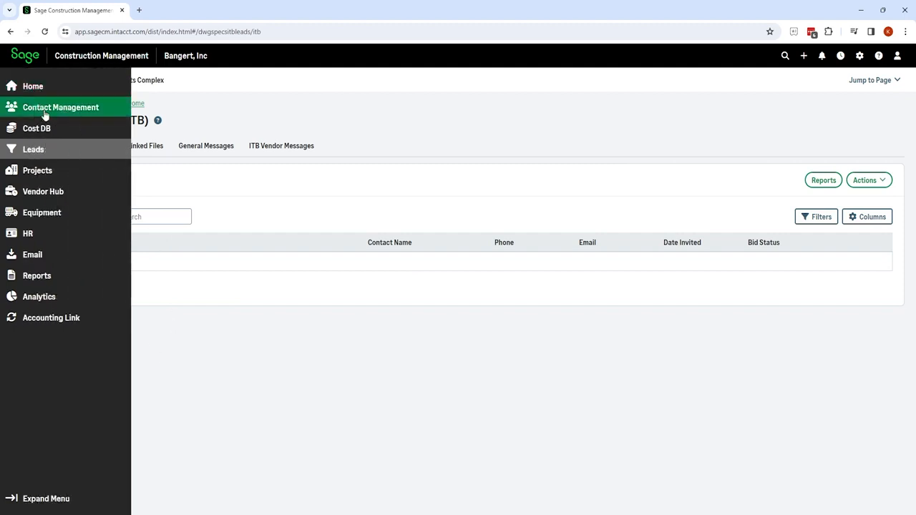
Search contacts for 'edg' to view the zEdge We Rock Drywall profile, then return to Leads.
click(72, 109)
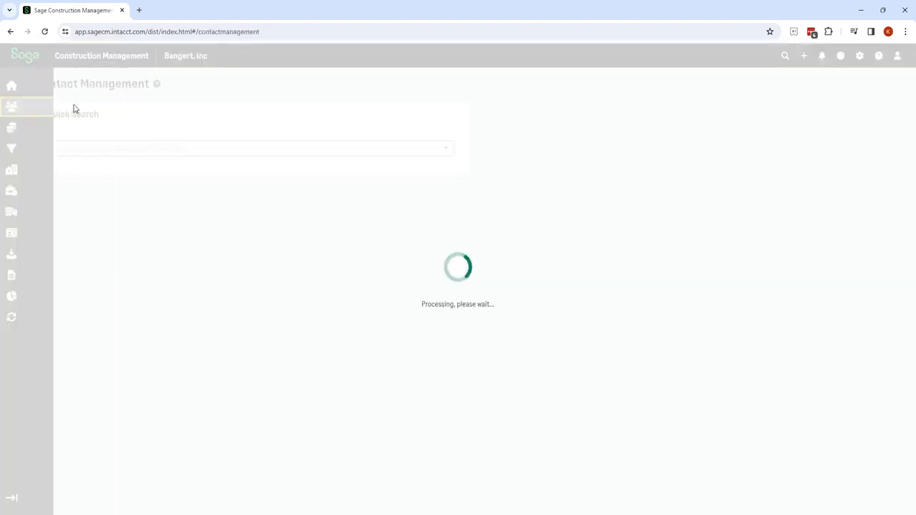
click(142, 151)
text(edg)
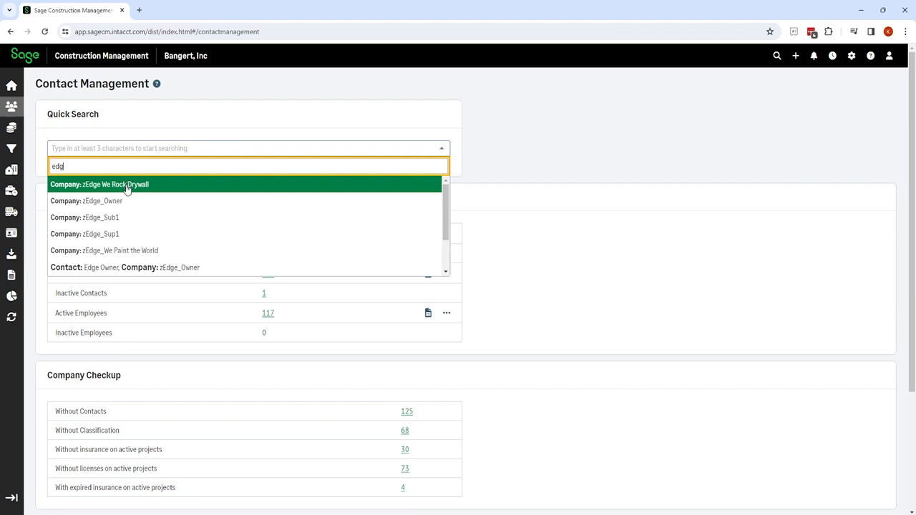
click(127, 186)
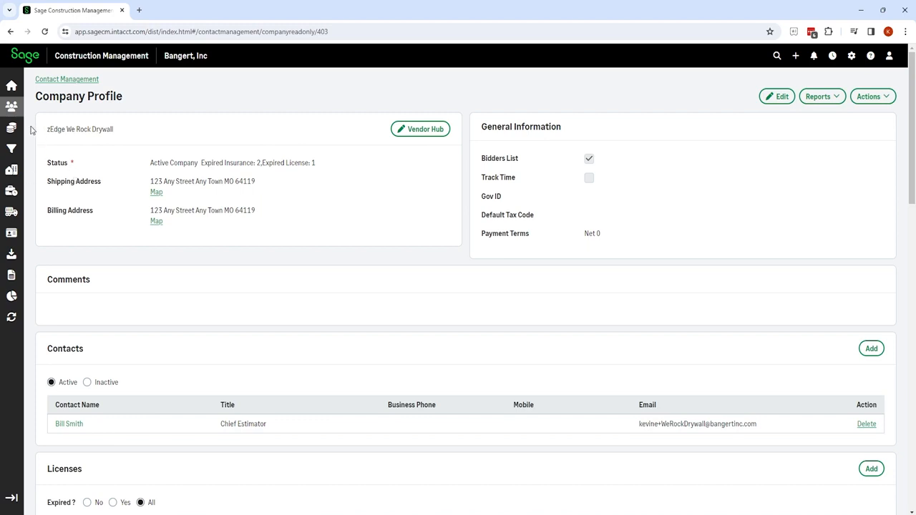
click(19, 156)
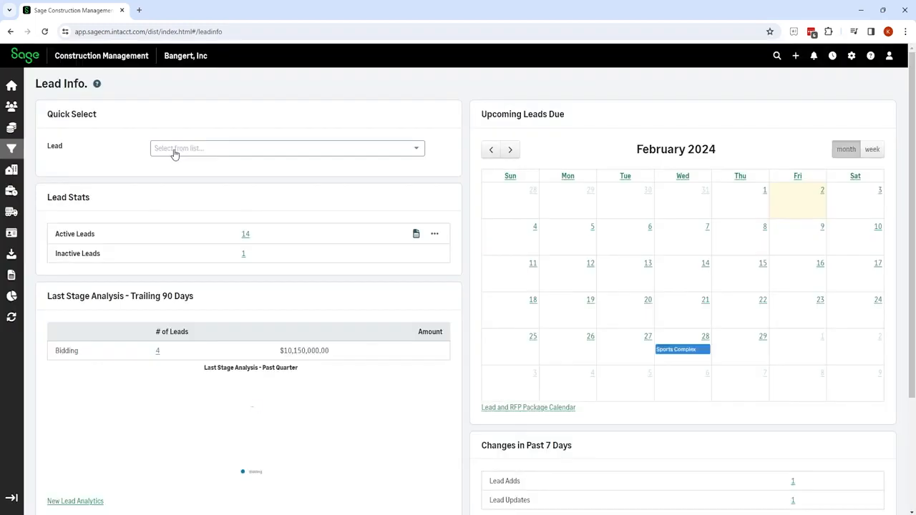
Reopen the Edge2 : Sports Complex ITB and choose Actions > Add Vendors.
click(175, 149)
text(edg)
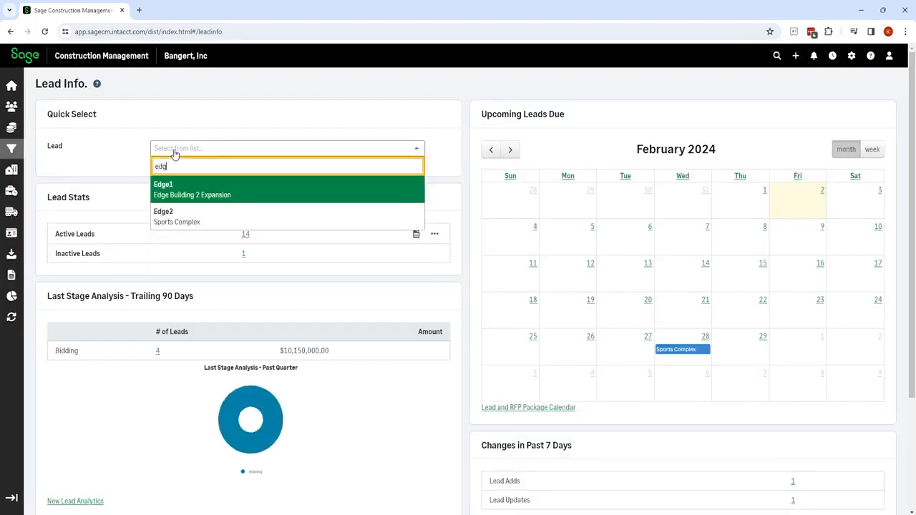
click(176, 213)
scroll(139, 432, down, 3)
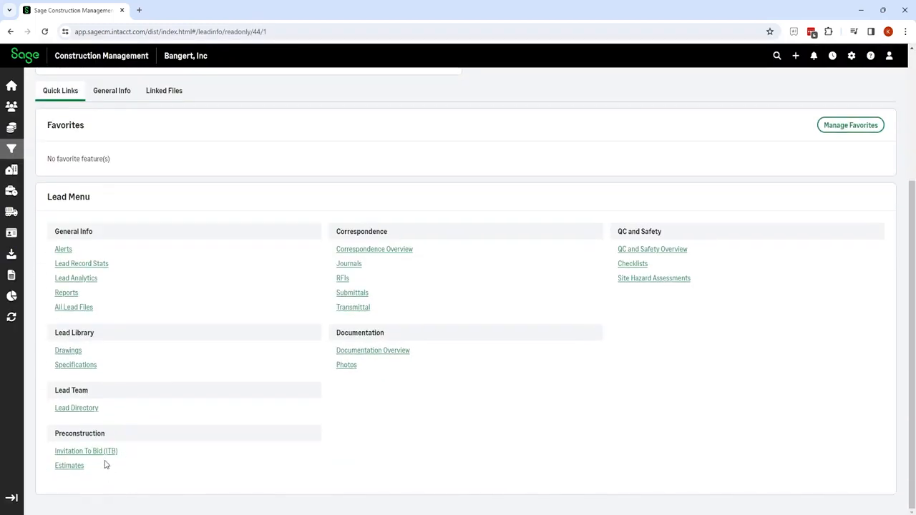
click(105, 453)
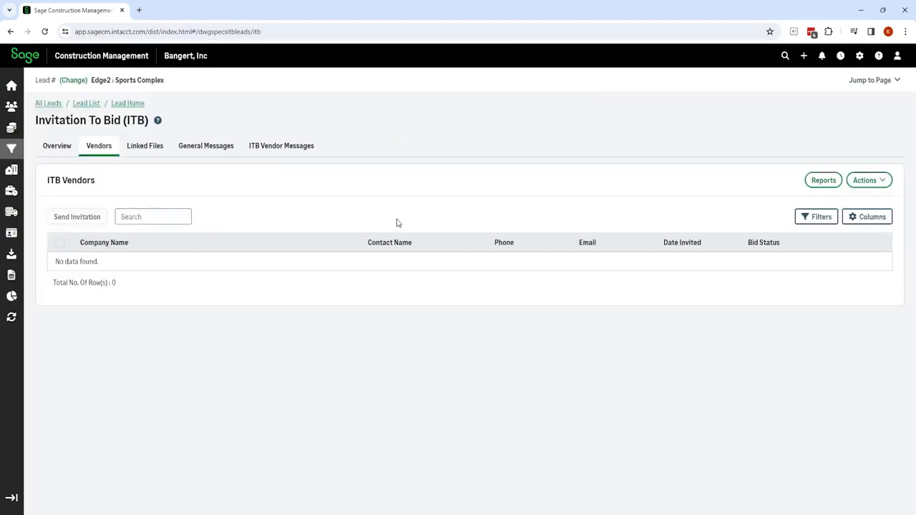
click(882, 184)
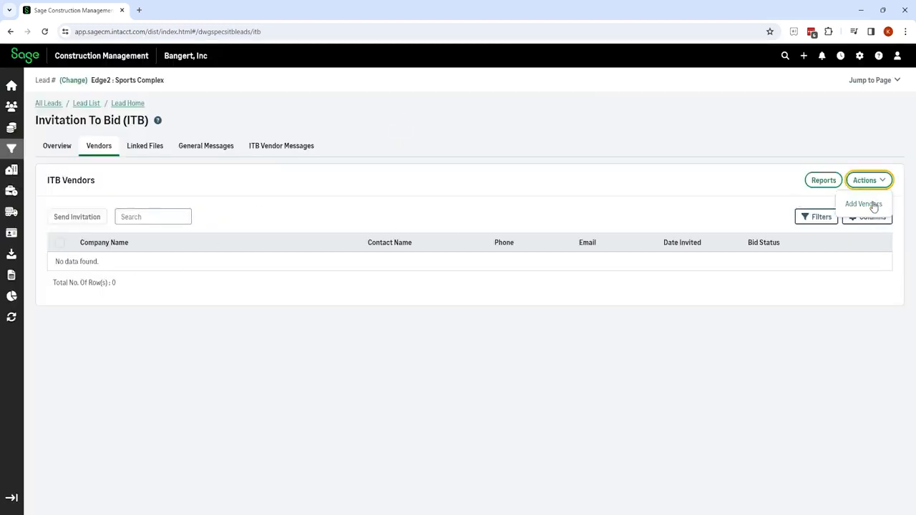
click(872, 205)
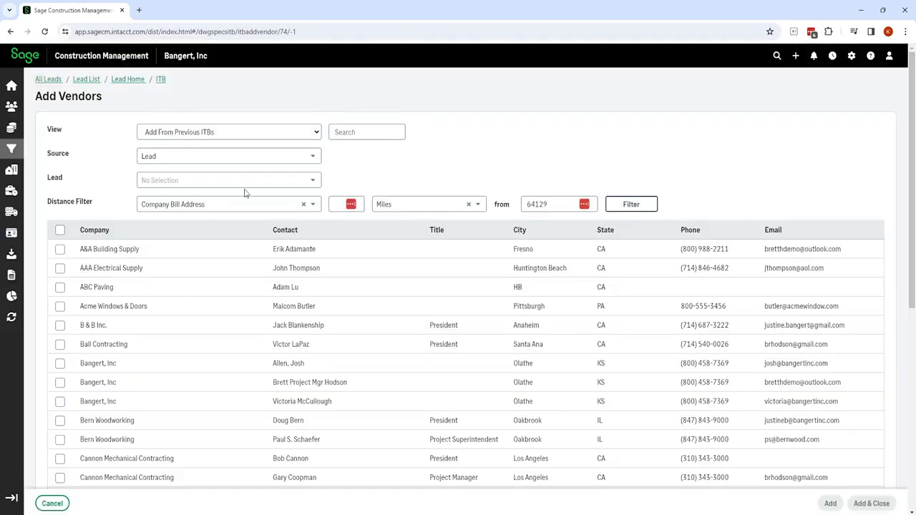
Switch the Add Vendors view to Add From Master List.
click(315, 136)
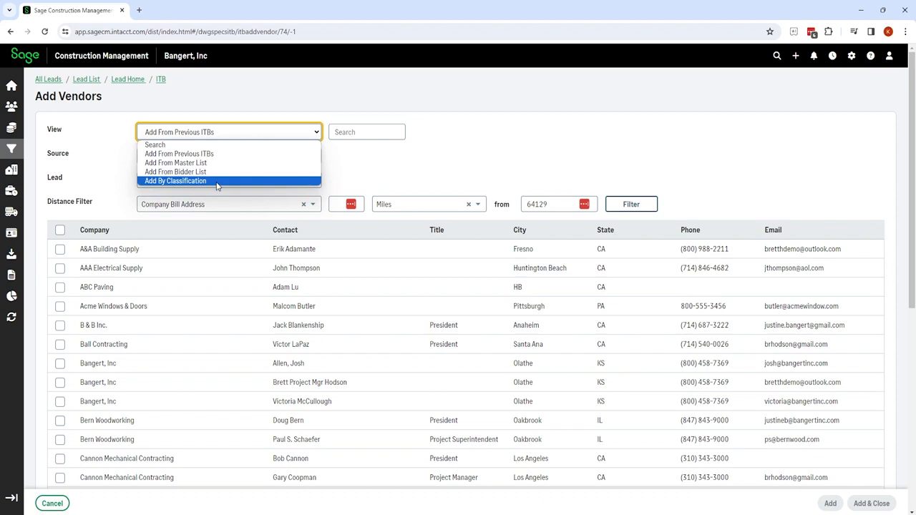
click(194, 163)
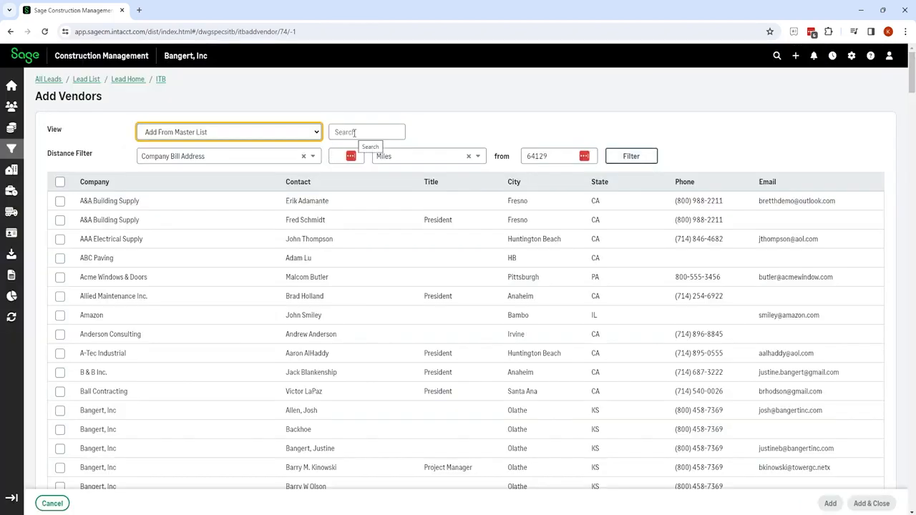
Search the master list for 'edg' and add zEdge_Sub1 and zEdge_Sup1 to the ITB.
click(354, 132)
text(ed)
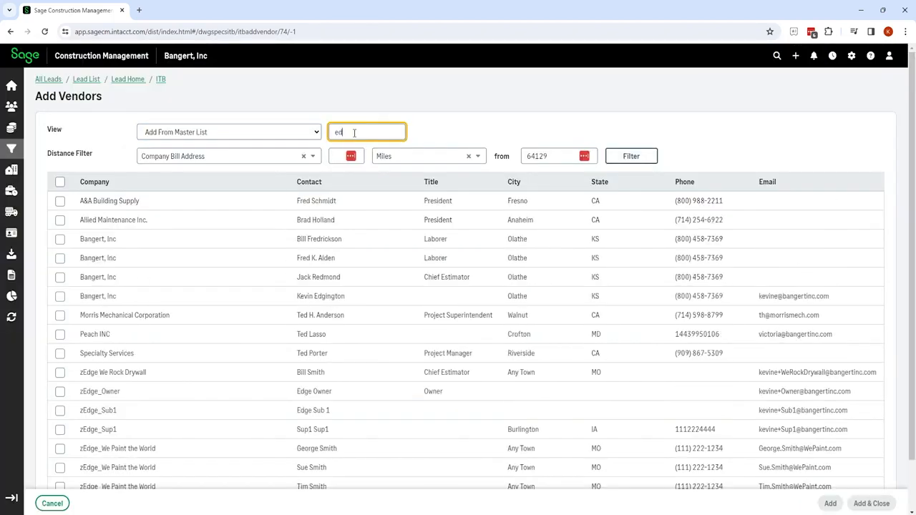
text(g)
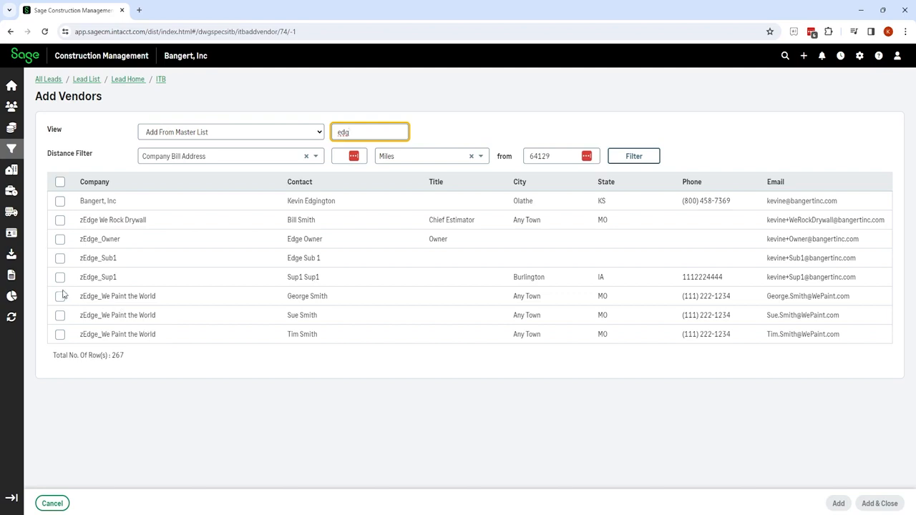
click(60, 259)
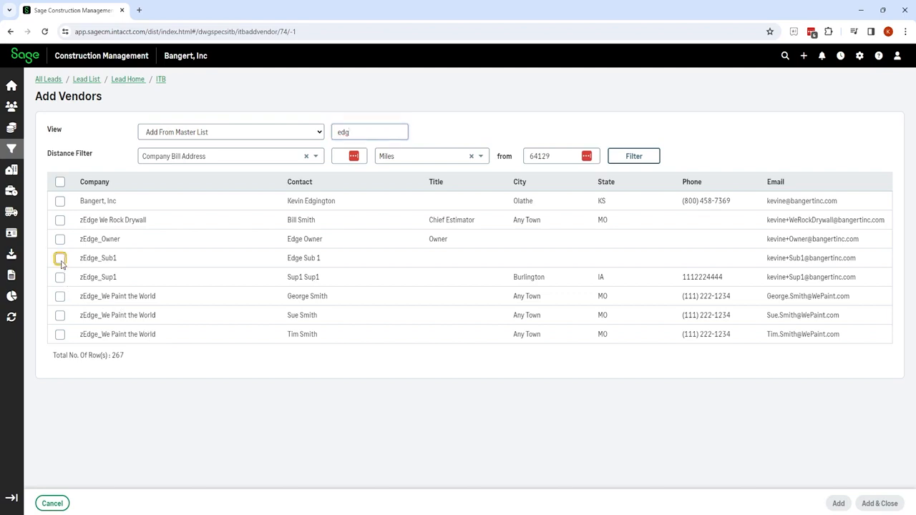
click(60, 277)
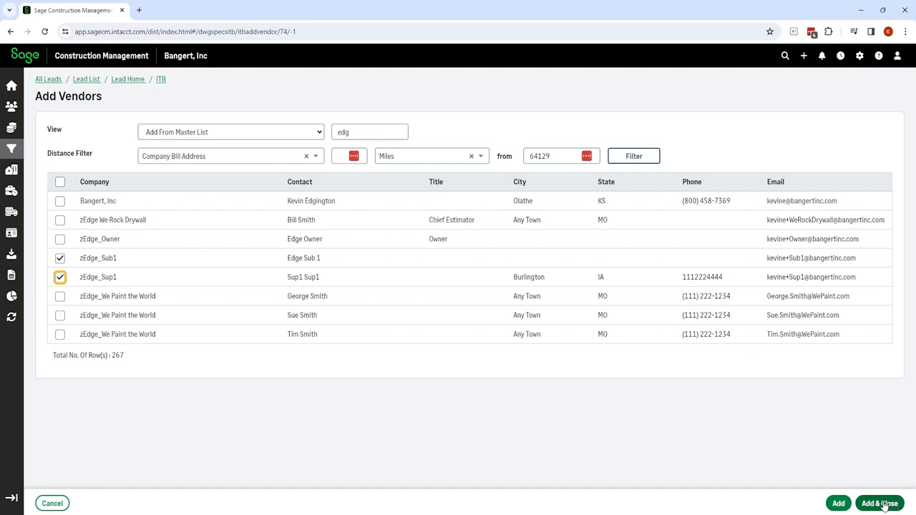
click(839, 504)
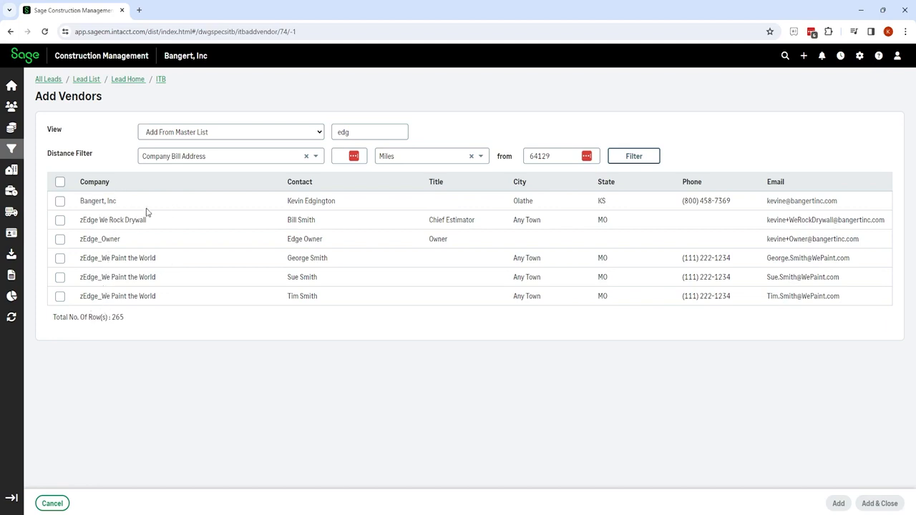
Set the Add Vendors view to By Classification filtered by CSI 2016 and open the code list.
click(322, 135)
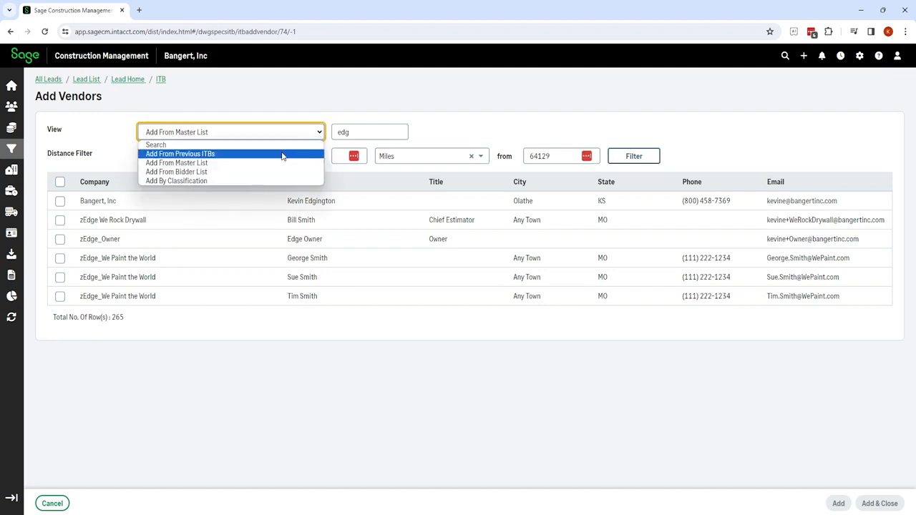
click(207, 181)
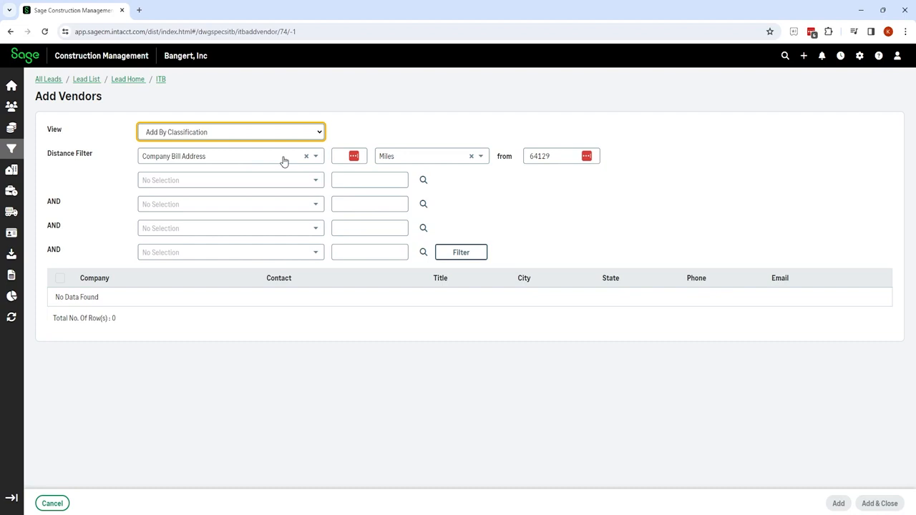
click(315, 181)
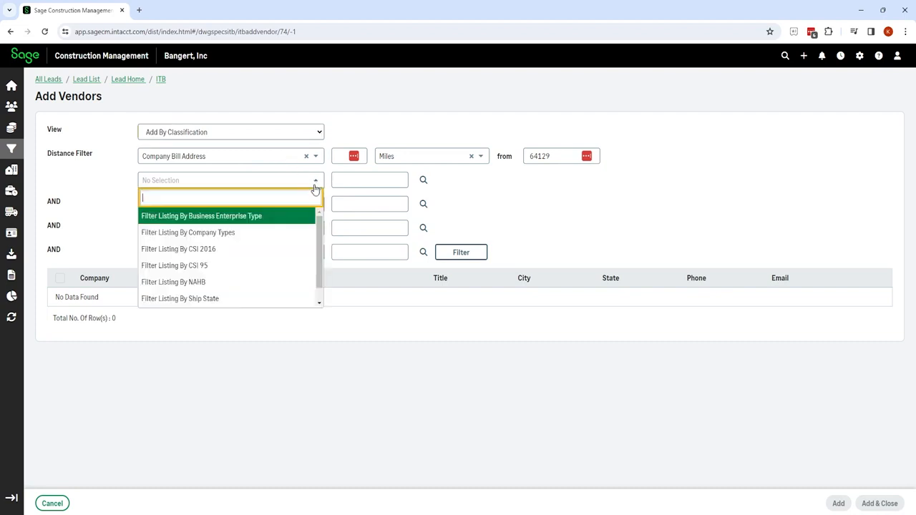
click(199, 250)
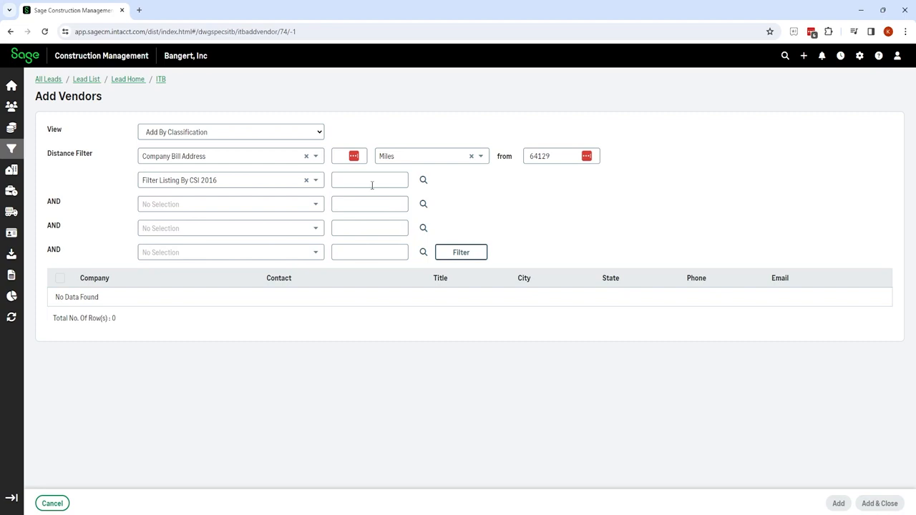
click(423, 181)
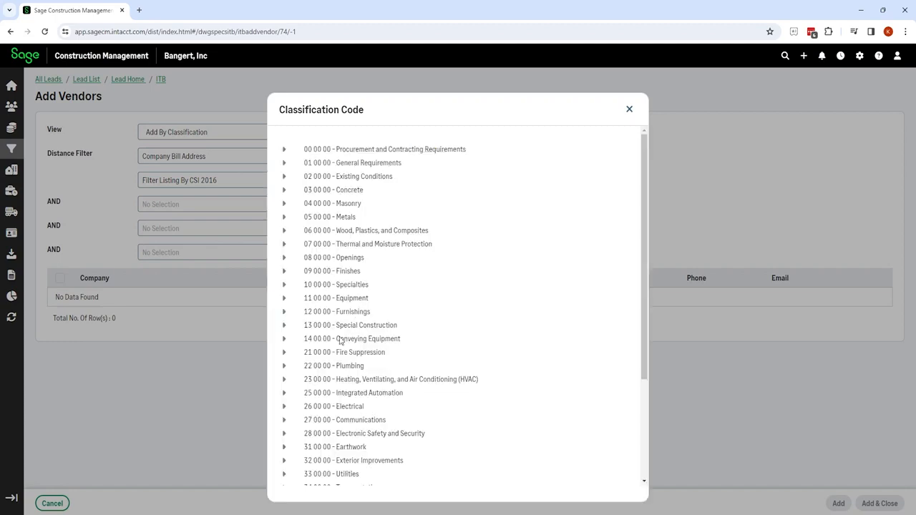
Filter the vendors by CSI code 09 91 00 Painting.
click(285, 271)
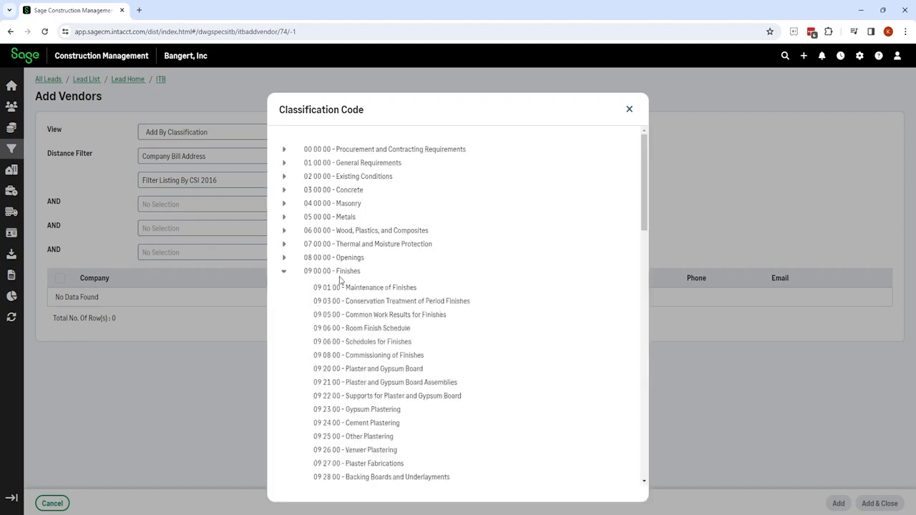
scroll(375, 288, down, 1)
scroll(374, 288, down, 1)
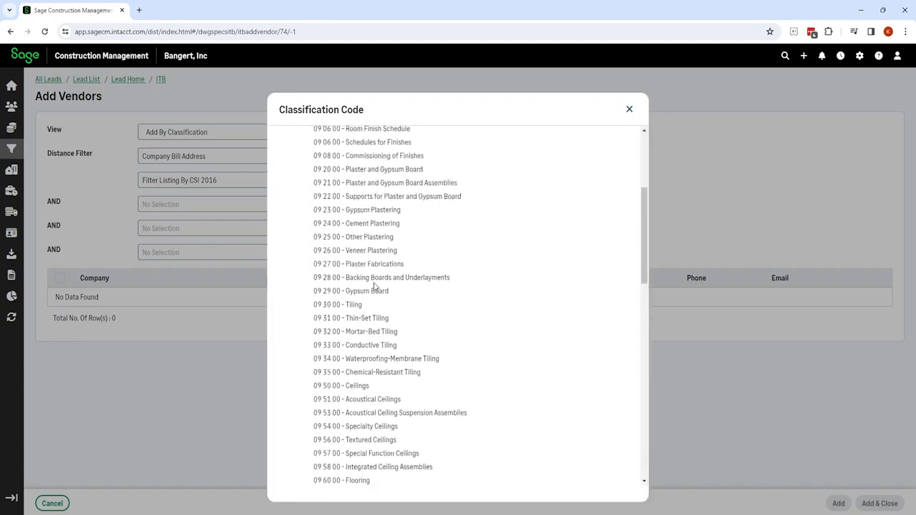
scroll(374, 289, up, 2)
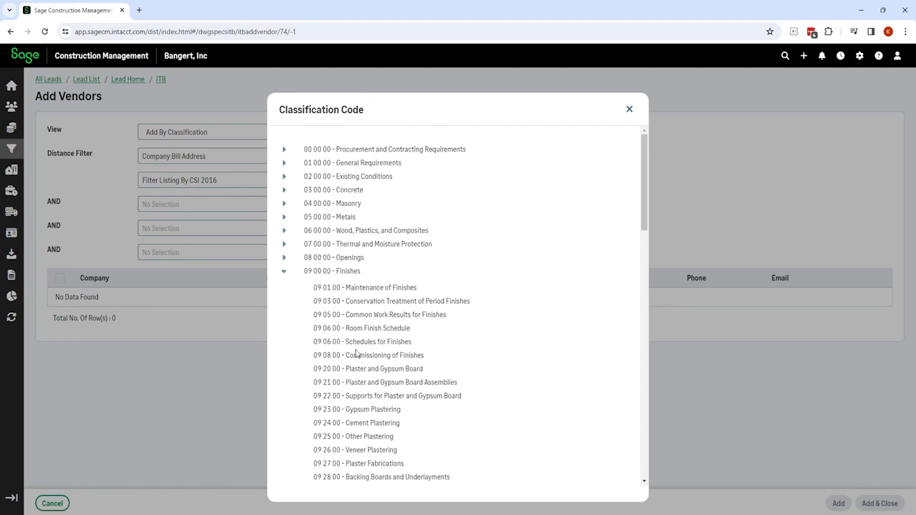
scroll(356, 353, down, 2)
scroll(357, 350, down, 2)
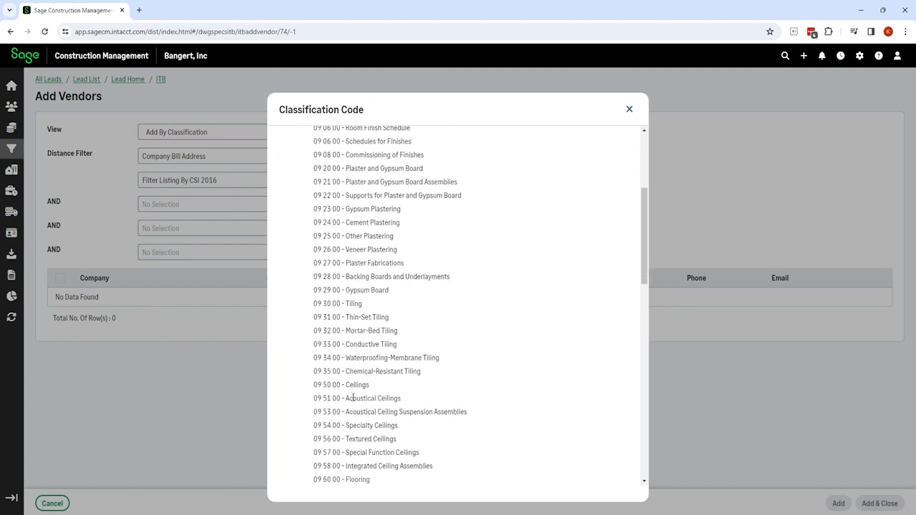
scroll(353, 398, down, 9)
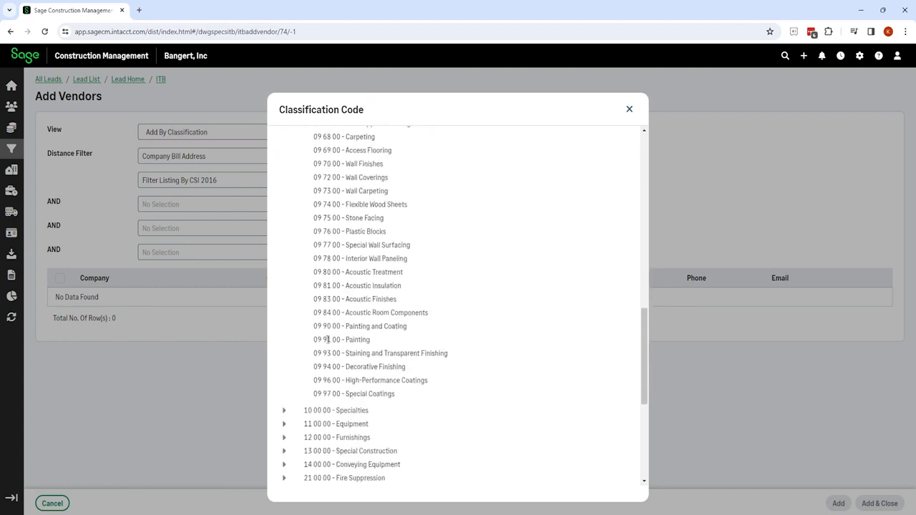
click(330, 341)
click(477, 256)
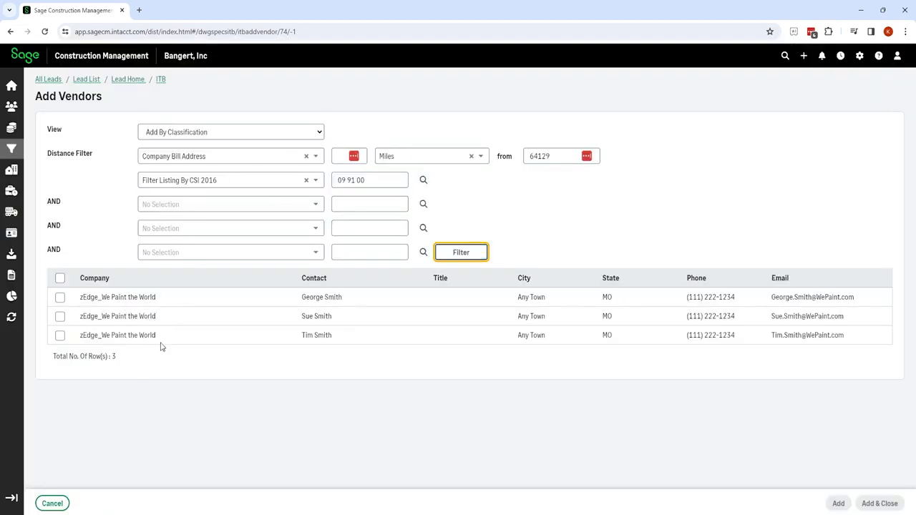
Refilter by CSI code 09 29 00 Gypsum Board, showing only zEdge We Rock Drywall.
click(424, 181)
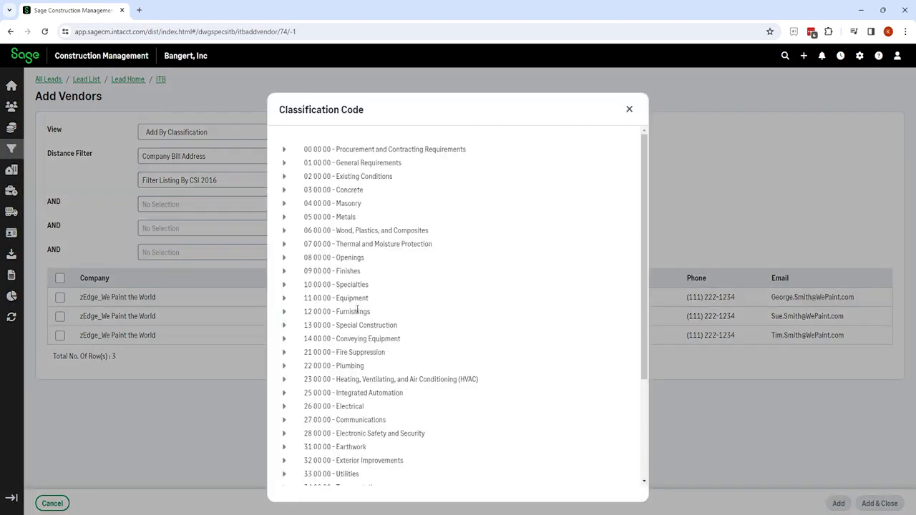
click(285, 273)
scroll(383, 338, down, 2)
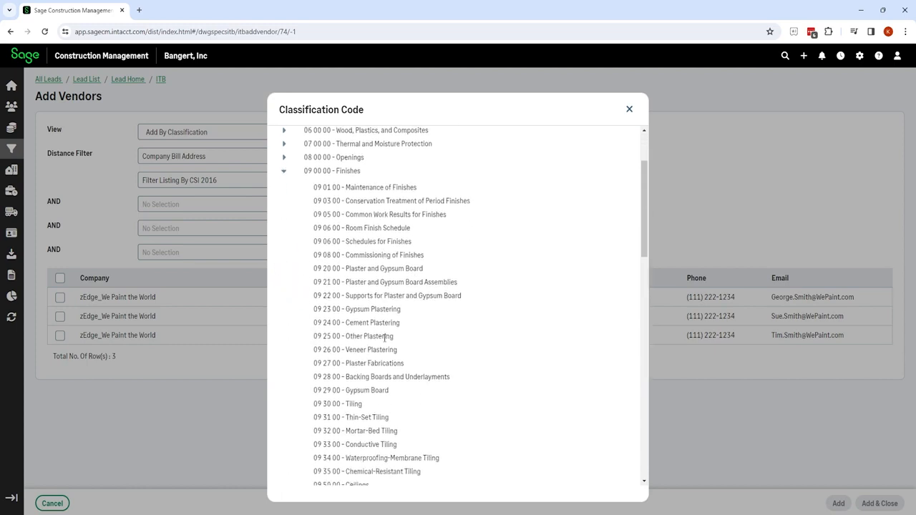
click(347, 308)
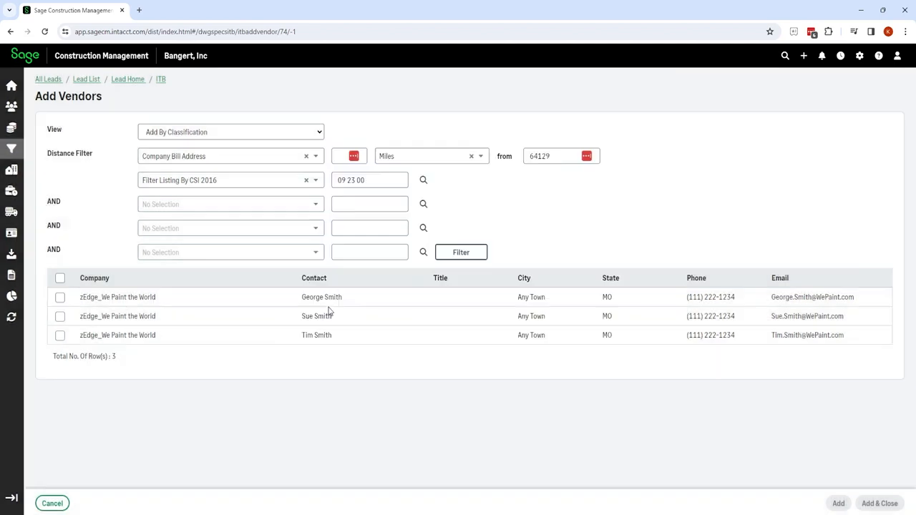
click(461, 253)
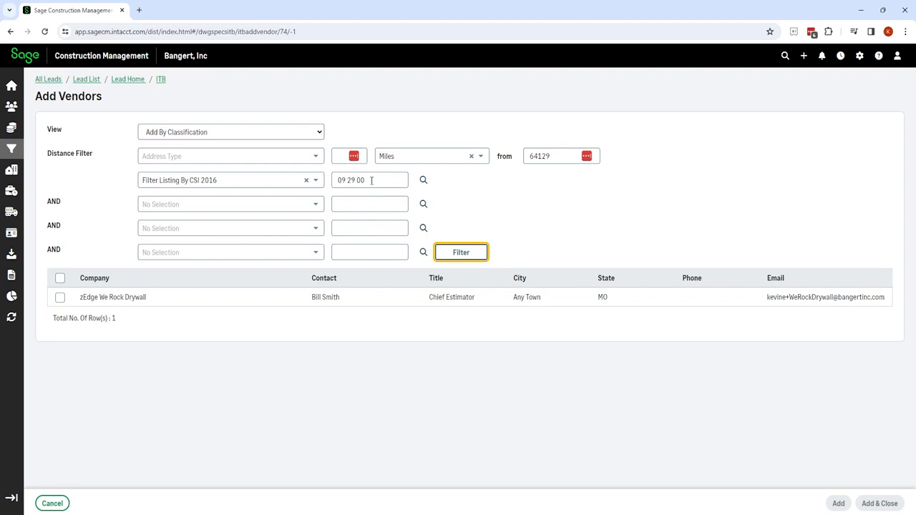
click(423, 181)
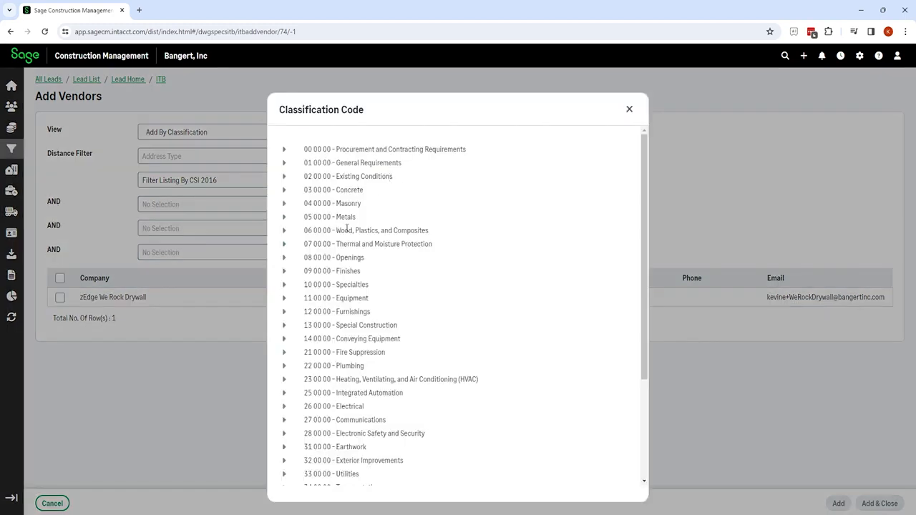
Filter by the 09 00 00 Finishes division and add zEdge We Rock Drywall plus two We Paint the World contacts.
click(320, 272)
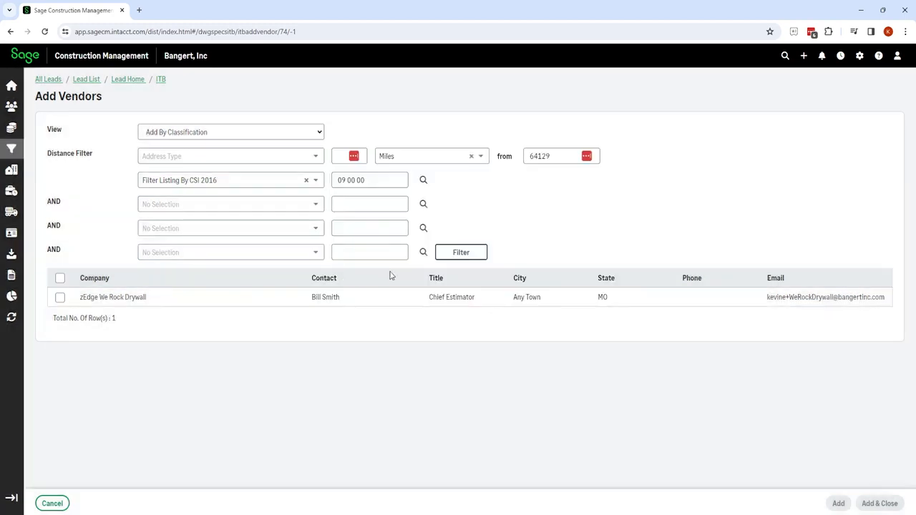
click(444, 259)
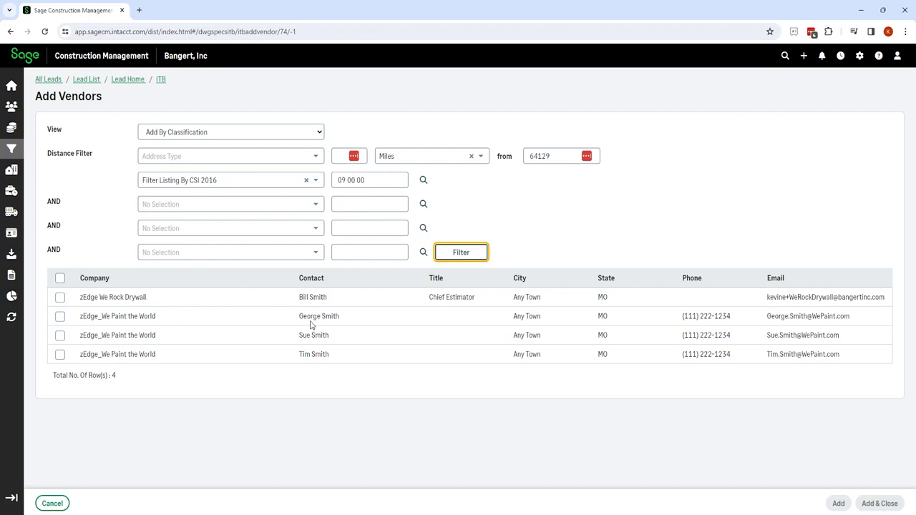
click(60, 297)
click(62, 318)
click(63, 336)
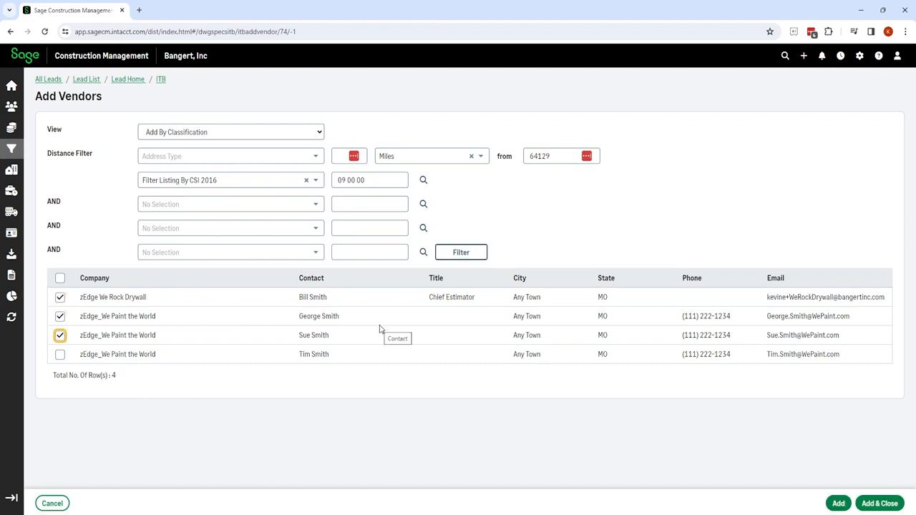
click(839, 504)
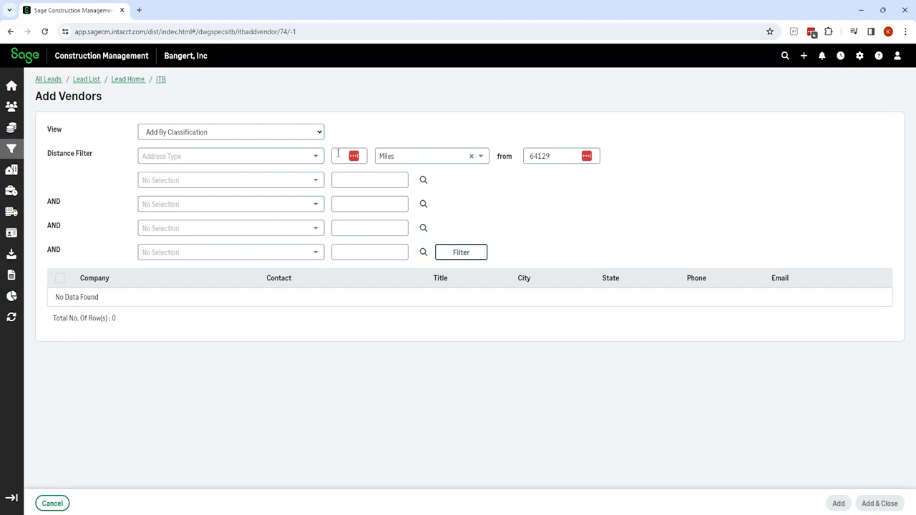
Switch back to the full Master List with the 'edg' search cleared.
click(321, 135)
click(228, 163)
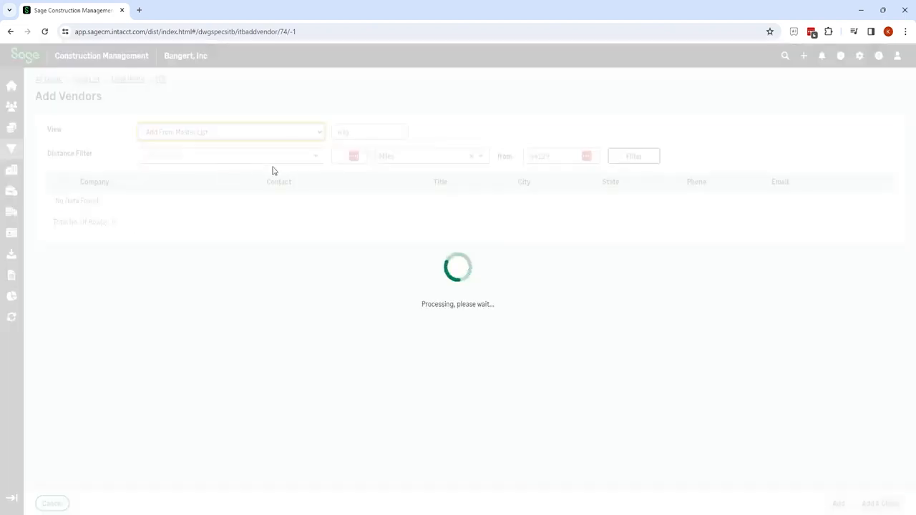
drag(364, 133, 327, 136)
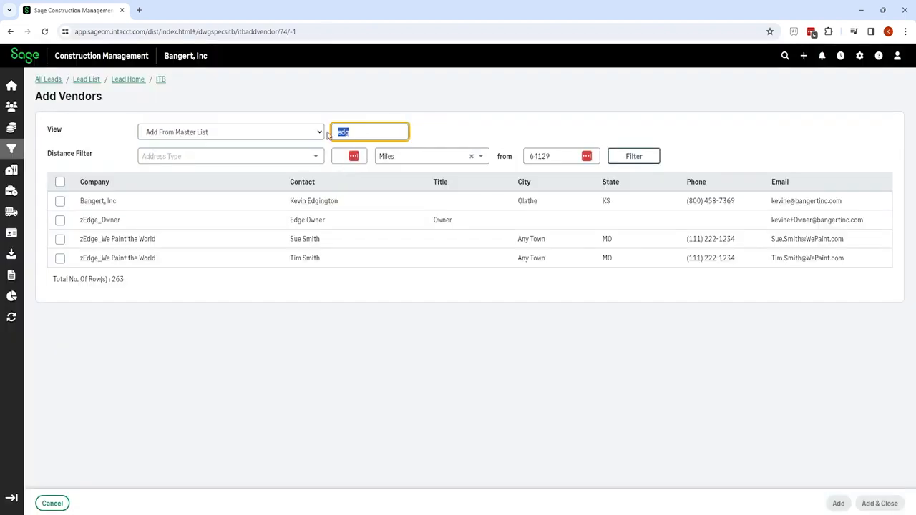
key(BackSpace)
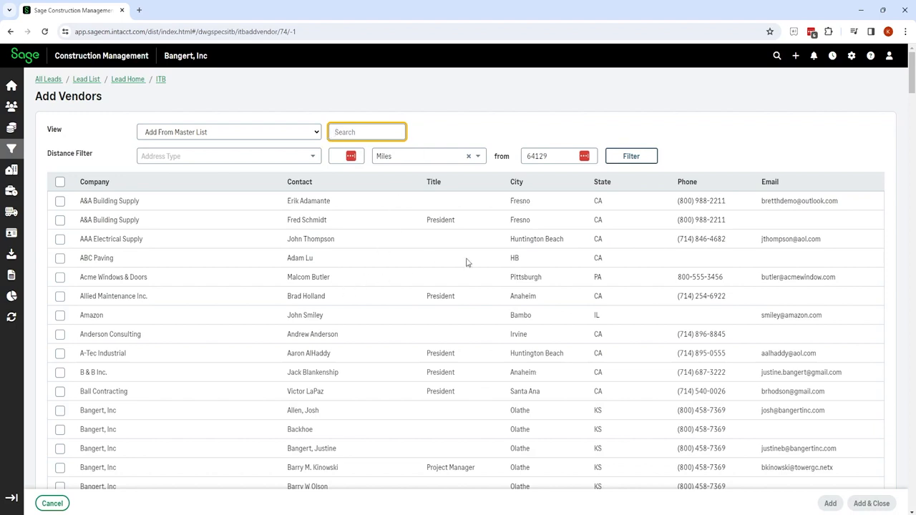
Add A&A Building Supply and ABC Paving to the ITB with Add & Close.
click(60, 220)
click(60, 260)
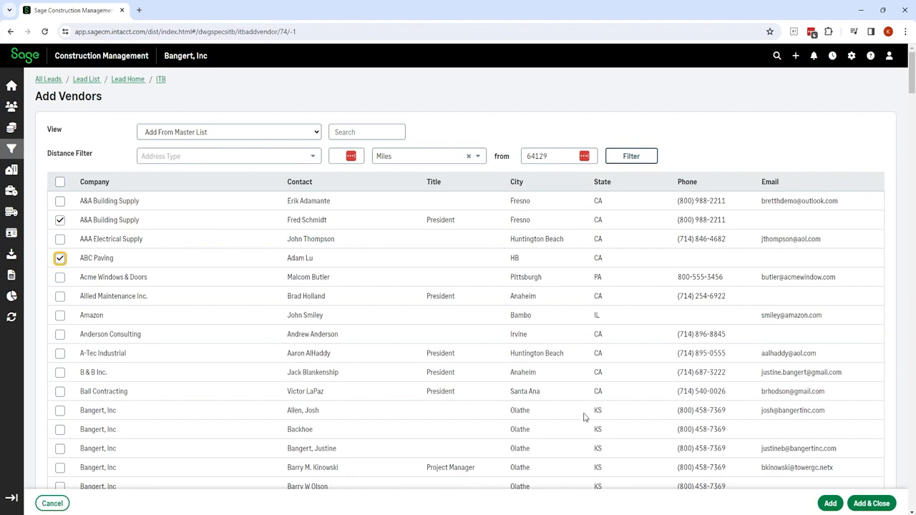
click(868, 504)
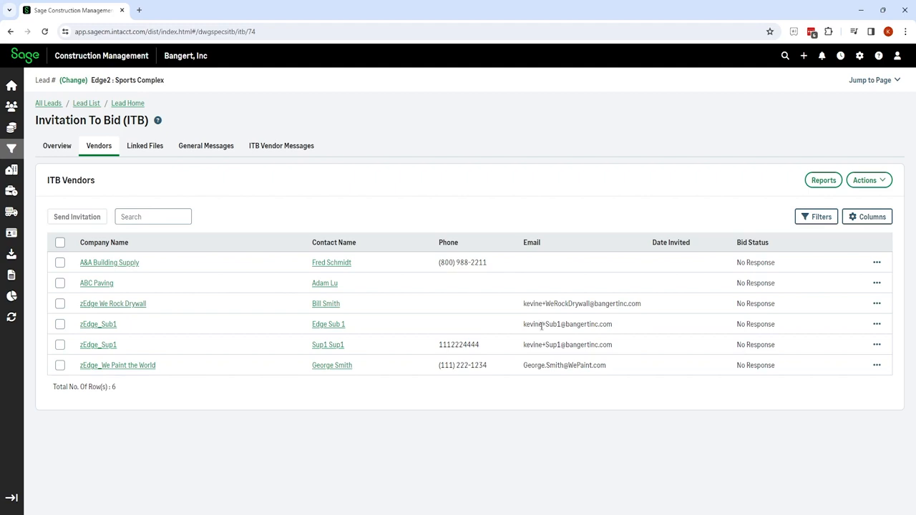
drag(544, 324, 616, 326)
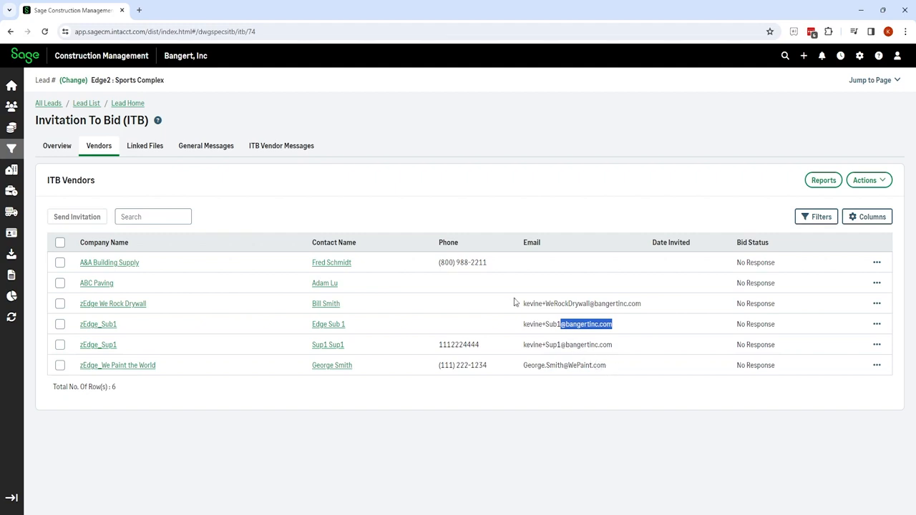
Link the 004–006 floor plan PDFs (1st, 2nd, 3rd floor) from Plans to the ITB, then return to Vendors.
click(152, 152)
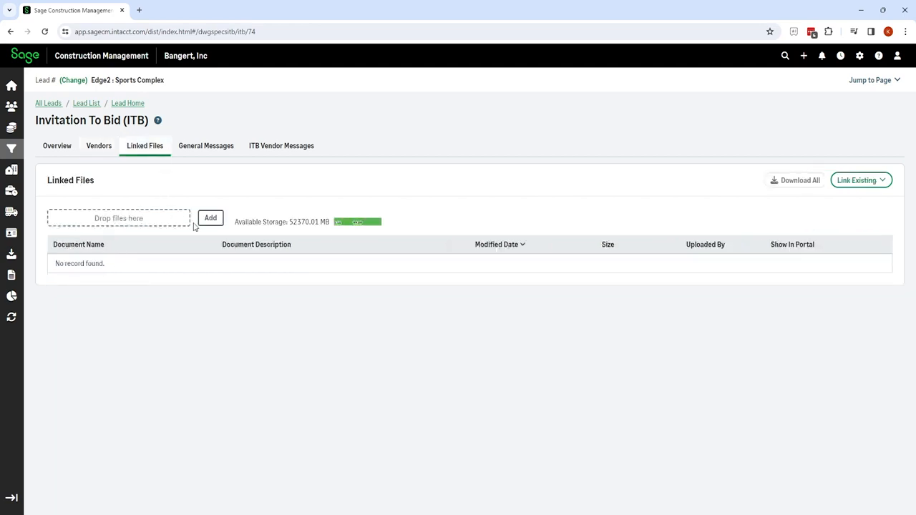
click(215, 219)
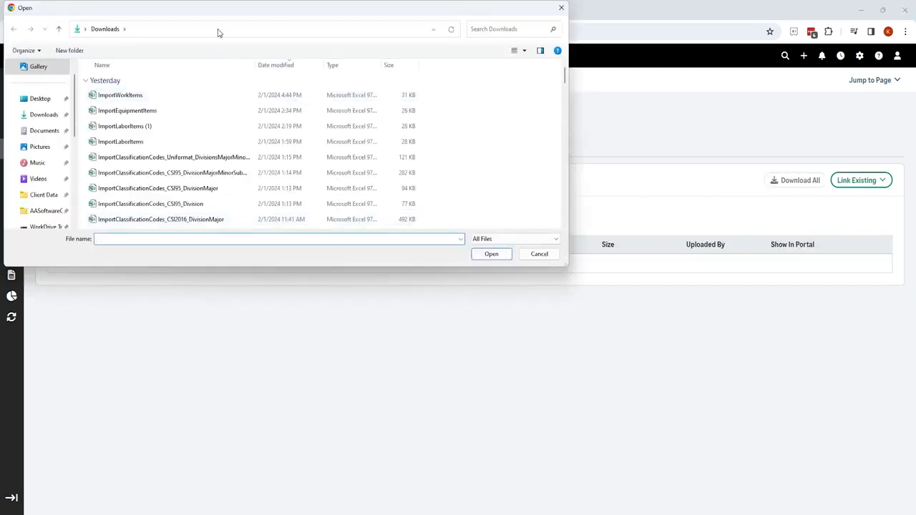
drag(225, 18, 0, 221)
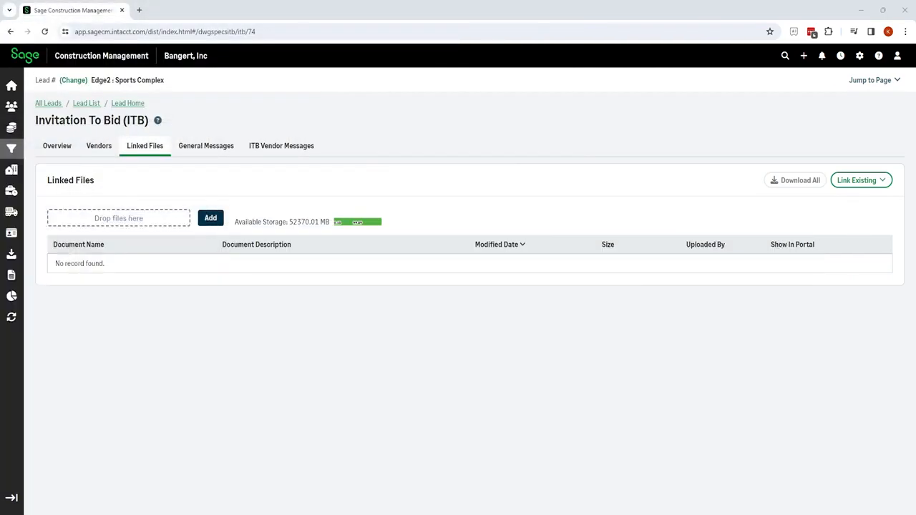
drag(0, 122, 463, 120)
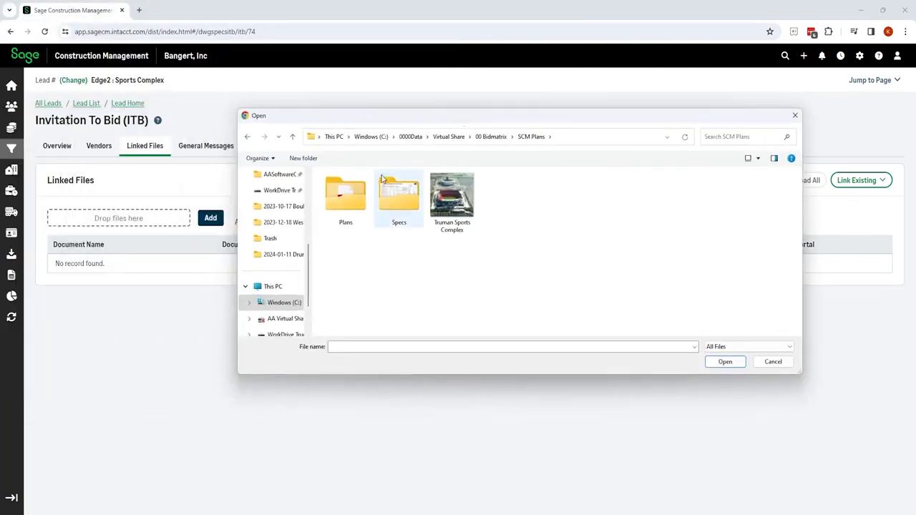
double_click(352, 198)
click(366, 192)
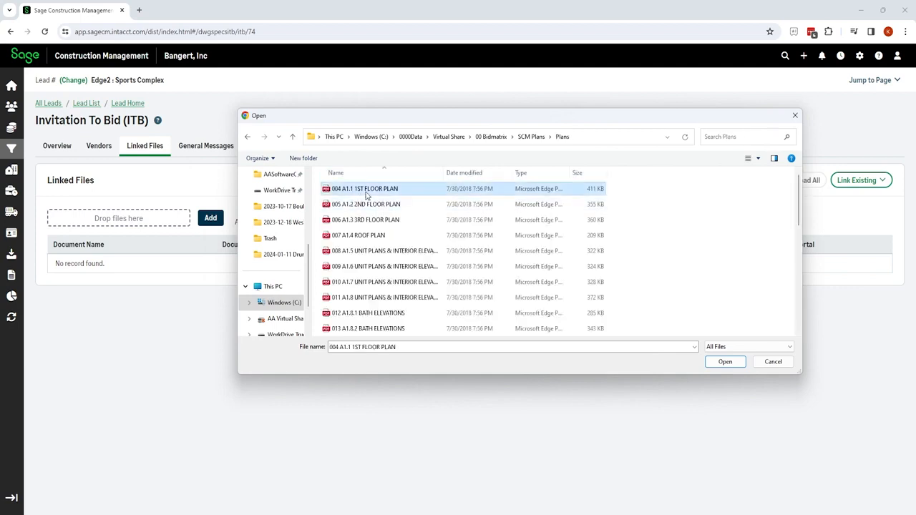
shift+click(379, 222)
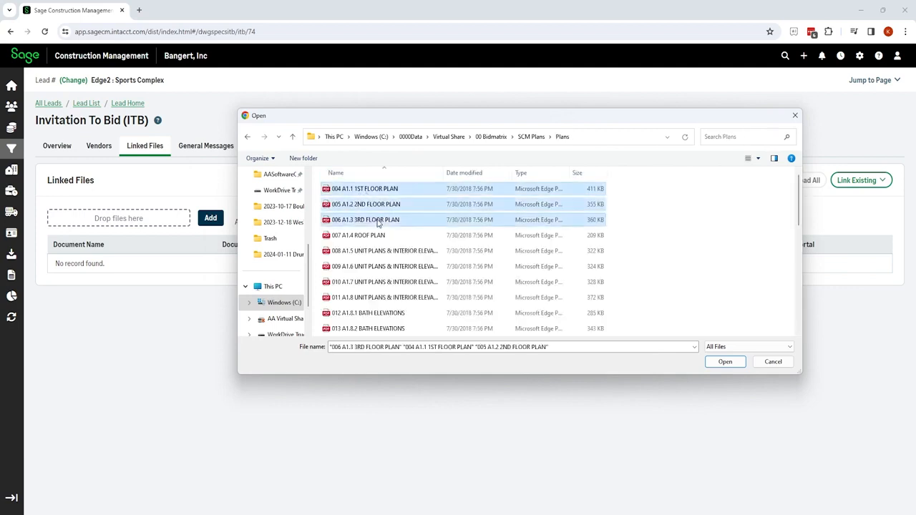
click(723, 362)
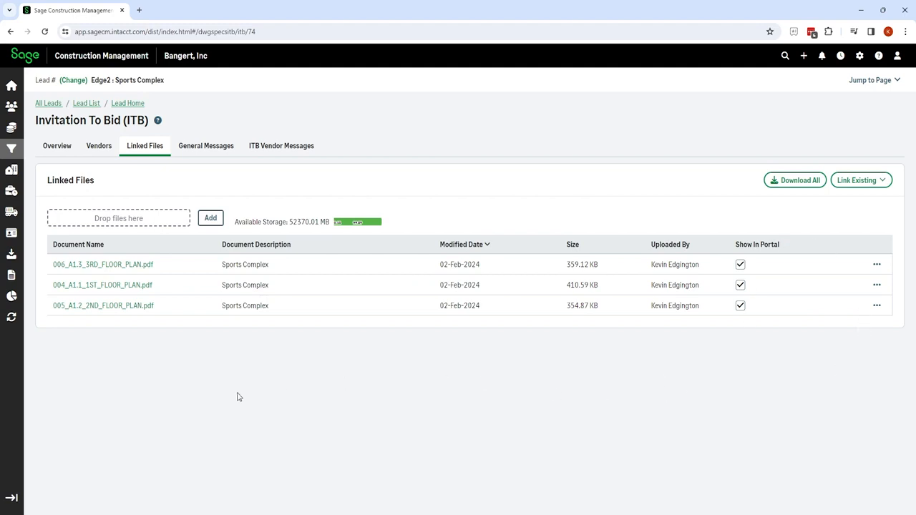
click(97, 147)
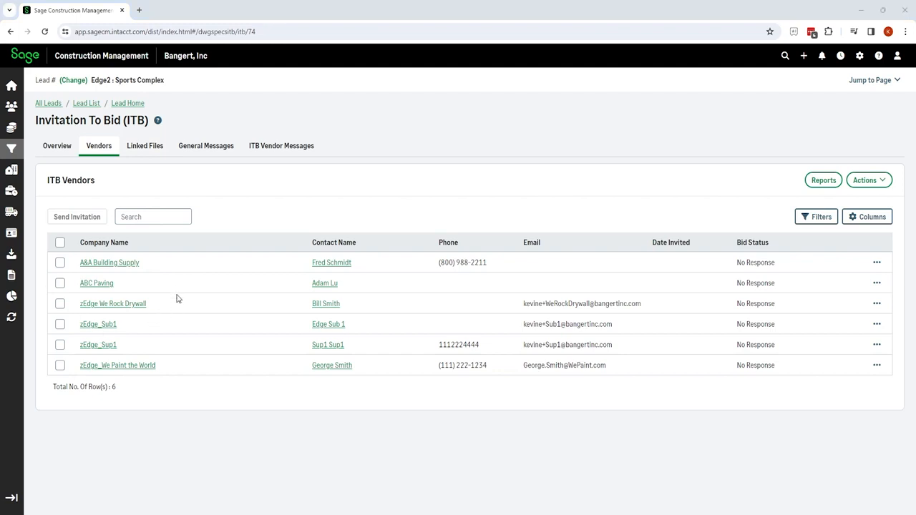
Select zEdge We Rock Drywall, zEdge_Sub1 and zEdge_Sup1 and start an invitation with the Default template.
click(60, 304)
click(61, 325)
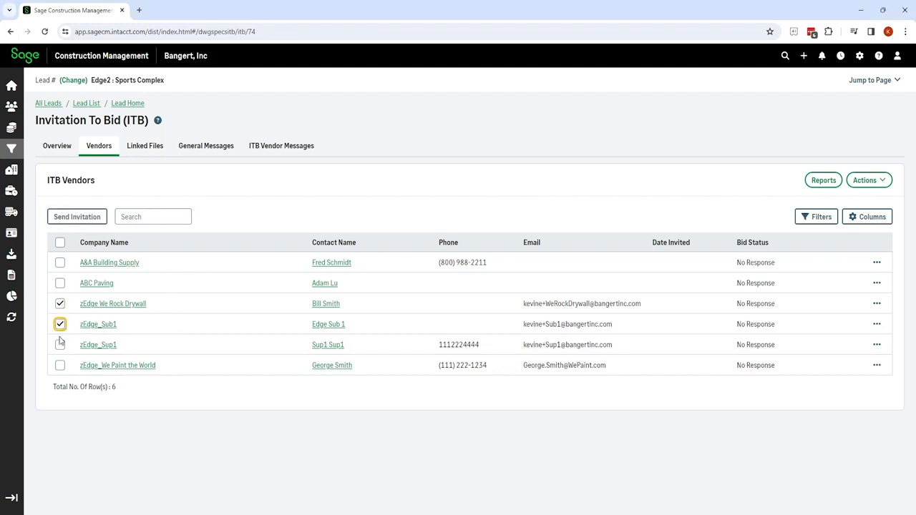
click(60, 346)
click(77, 217)
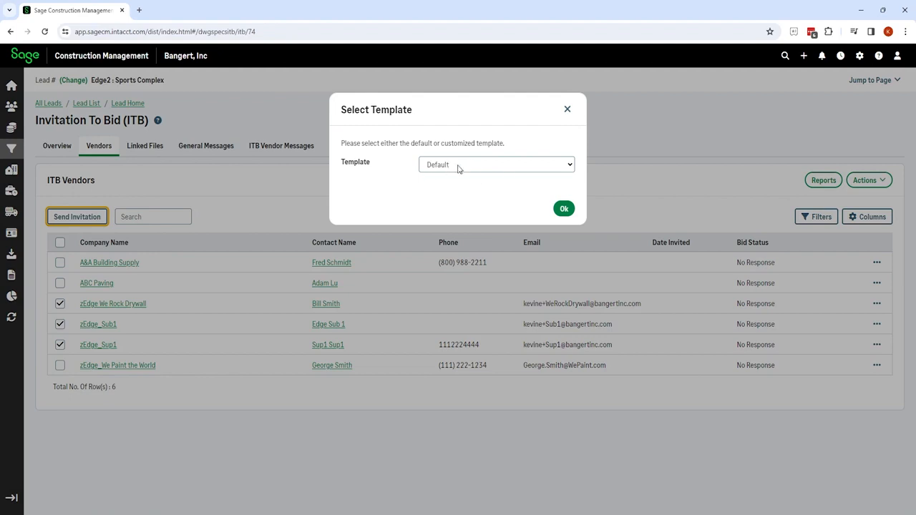
click(571, 165)
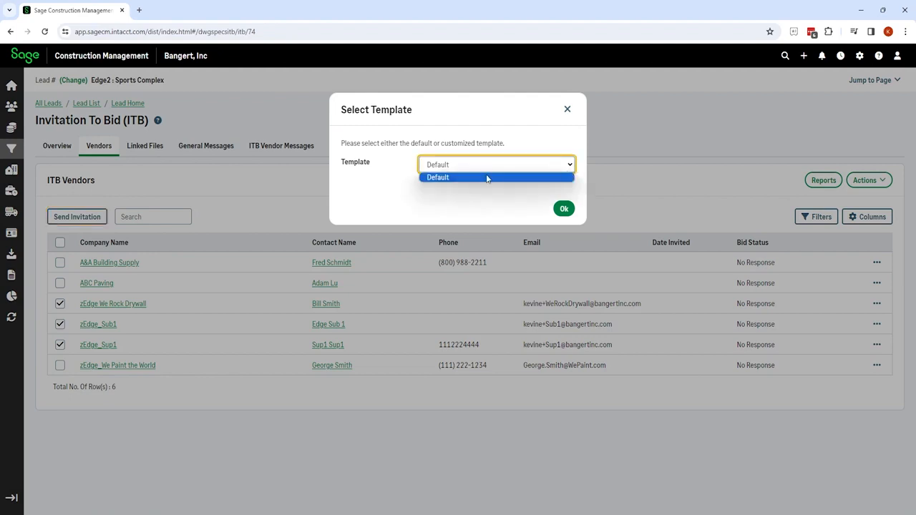
click(451, 177)
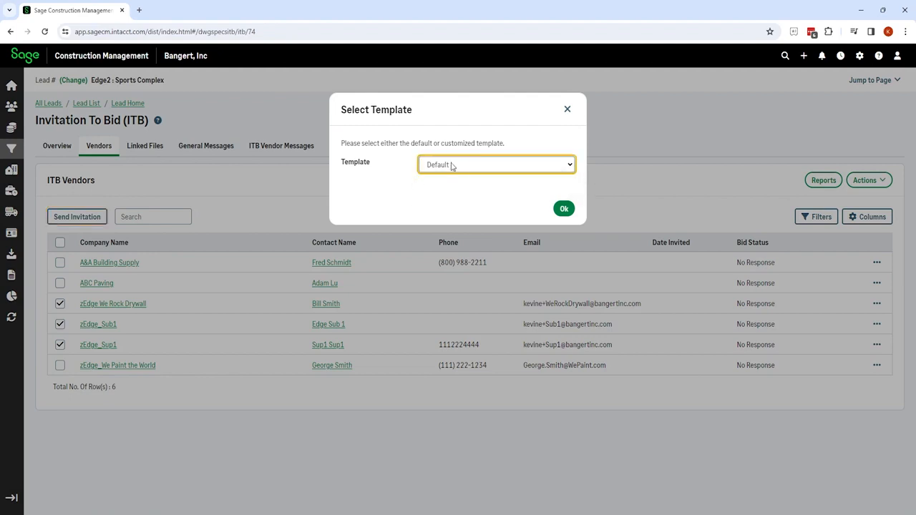
click(563, 209)
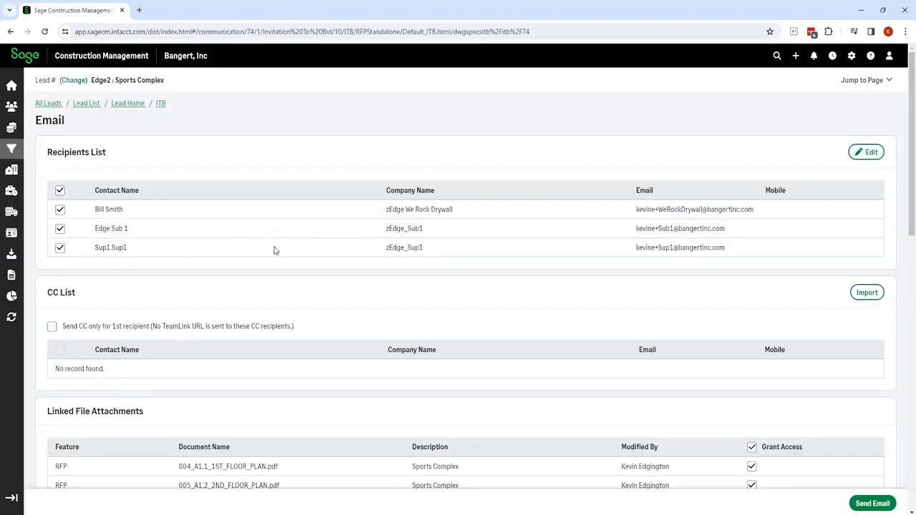
scroll(394, 259, down, 2)
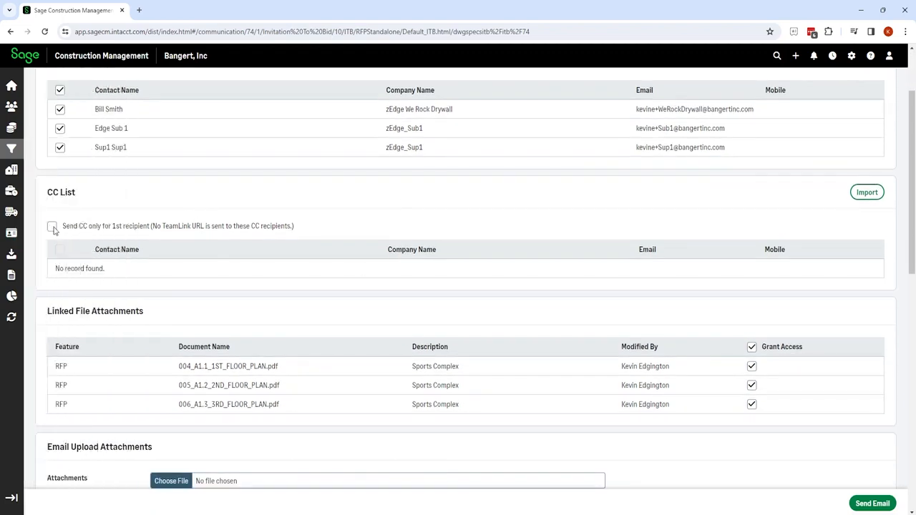
scroll(303, 256, down, 3)
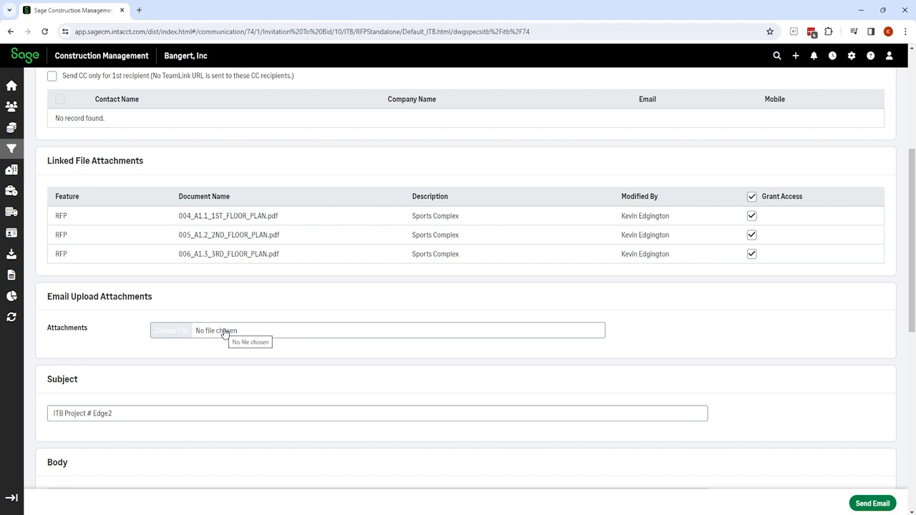
scroll(225, 333, down, 2)
click(120, 313)
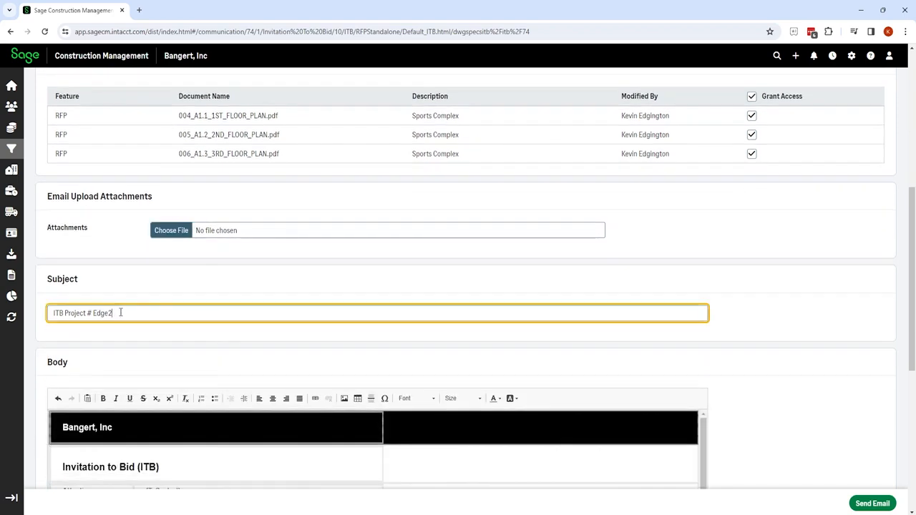
drag(120, 313, 38, 316)
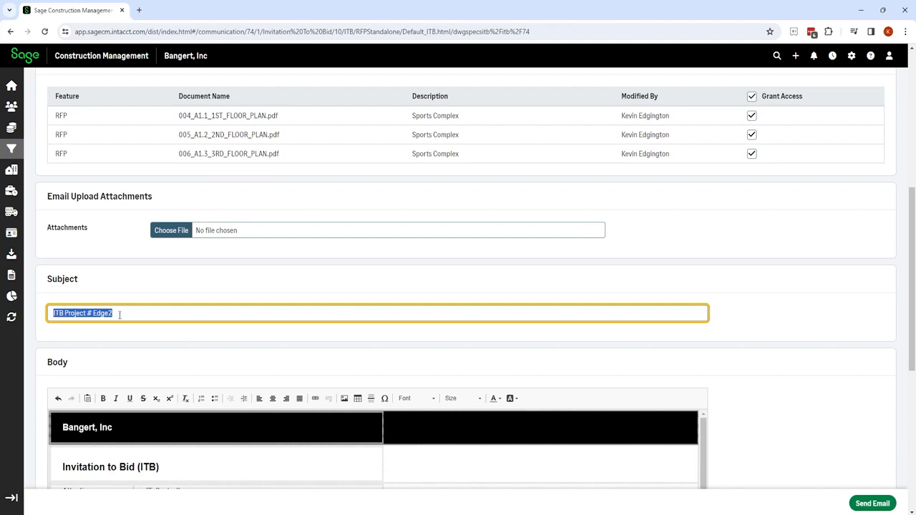
scroll(120, 313, down, 4)
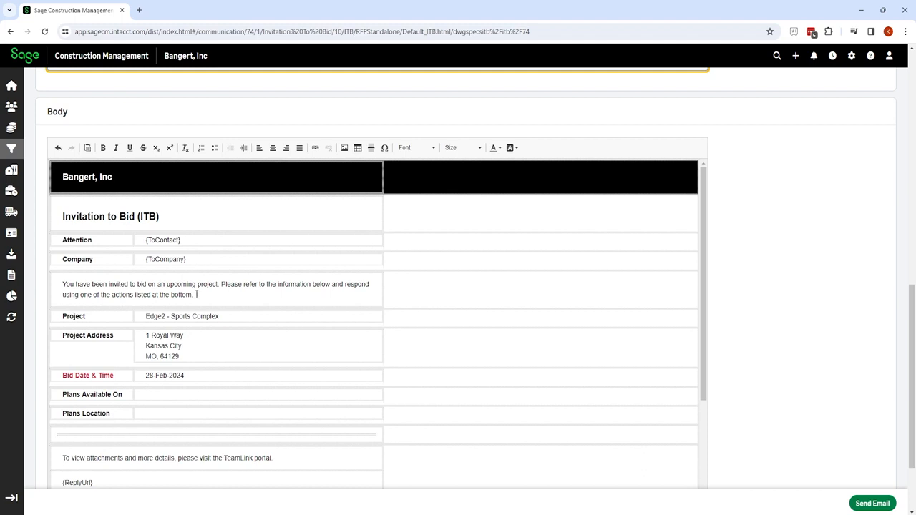
scroll(180, 282, down, 1)
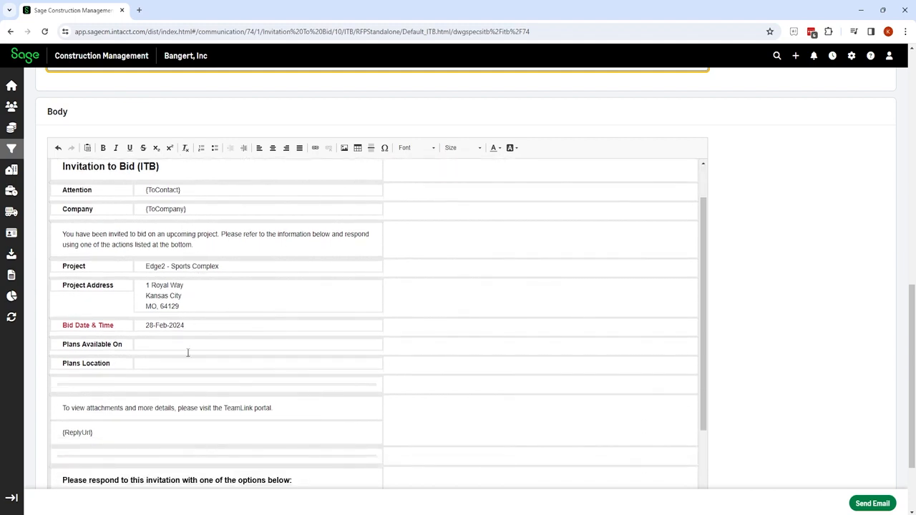
scroll(187, 352, down, 3)
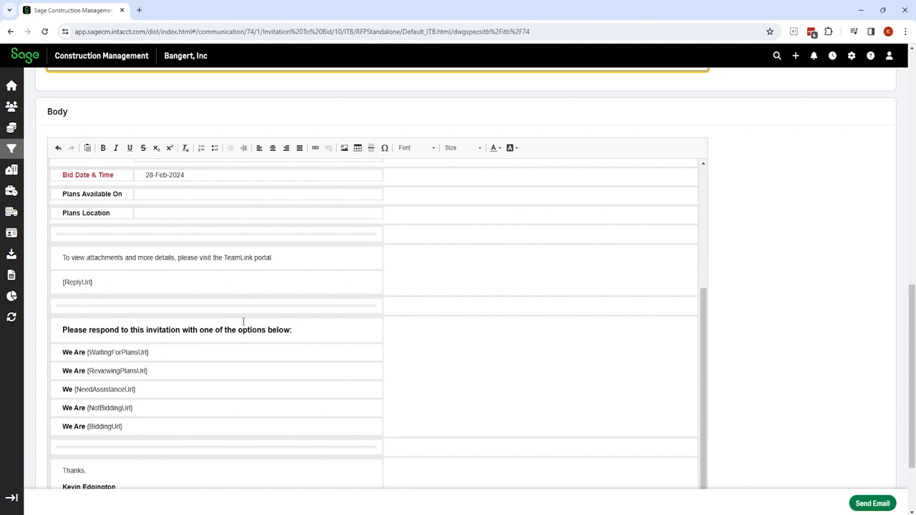
scroll(243, 322, down, 1)
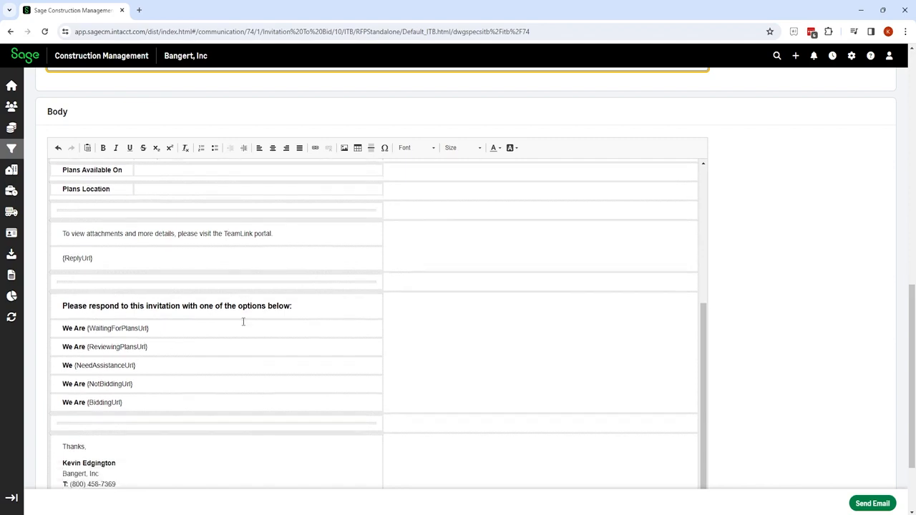
Send the invitation email to the three vendors and dismiss the success message.
click(872, 503)
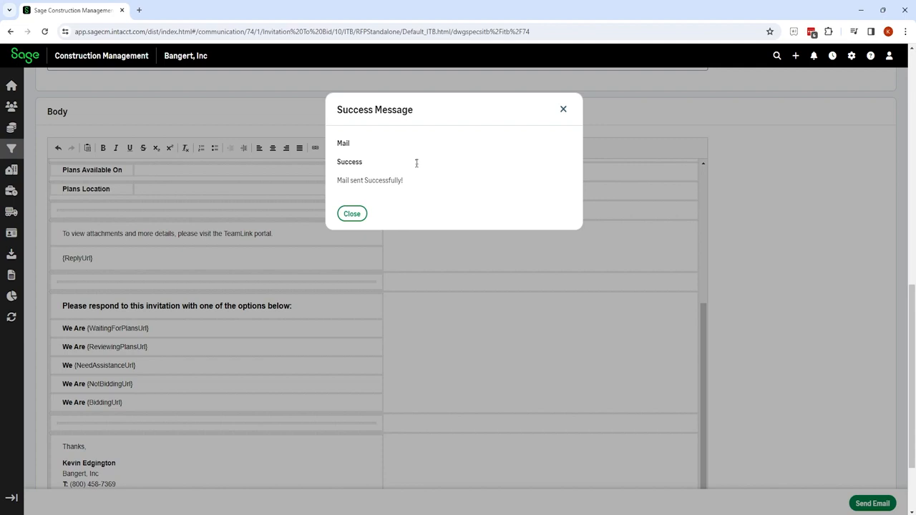
click(352, 215)
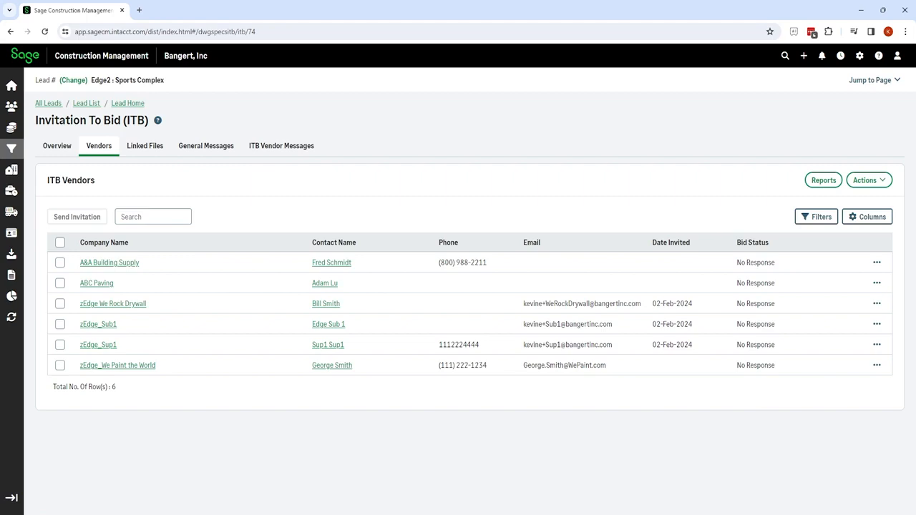
Bring the Outlook inbox over the browser to show the three ITB Project # Edge2 emails.
drag(0, 138, 597, 138)
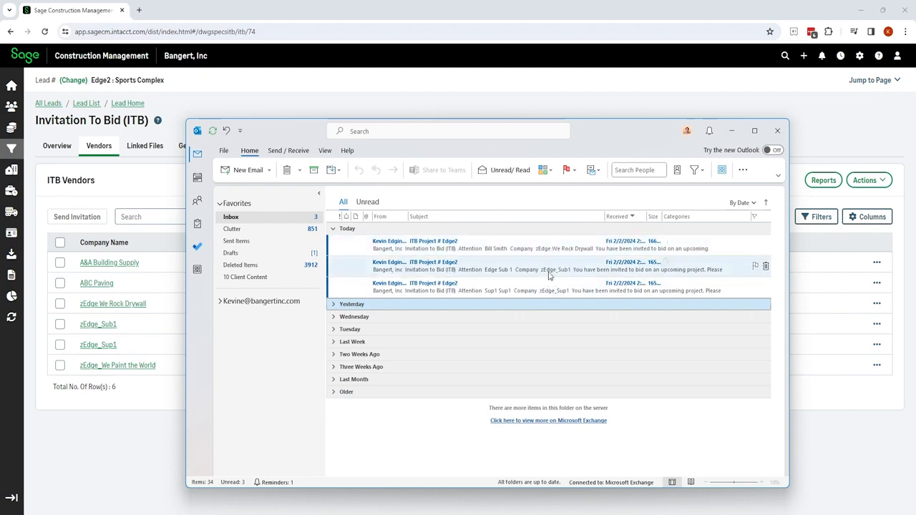
Answer the zEdge We Rock Drywall invitation email with Reviewing Plans and close the response page.
double_click(444, 249)
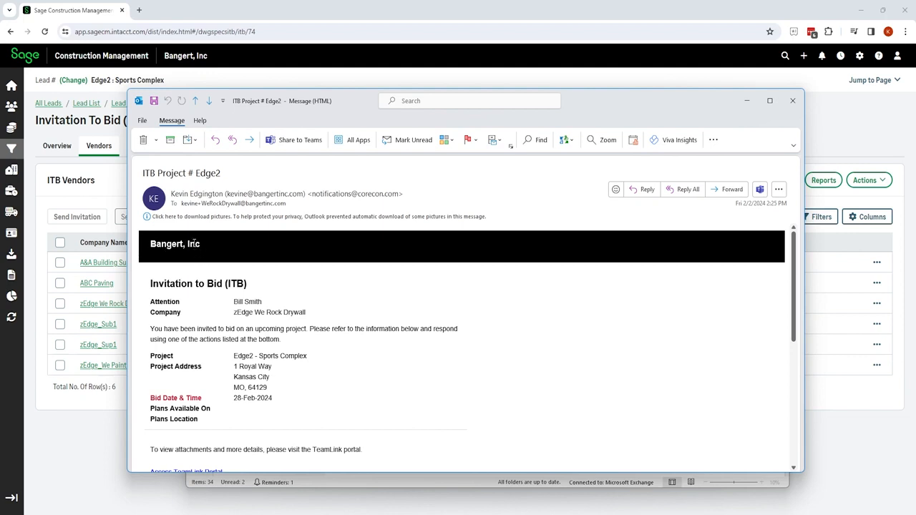
scroll(199, 245, down, 1)
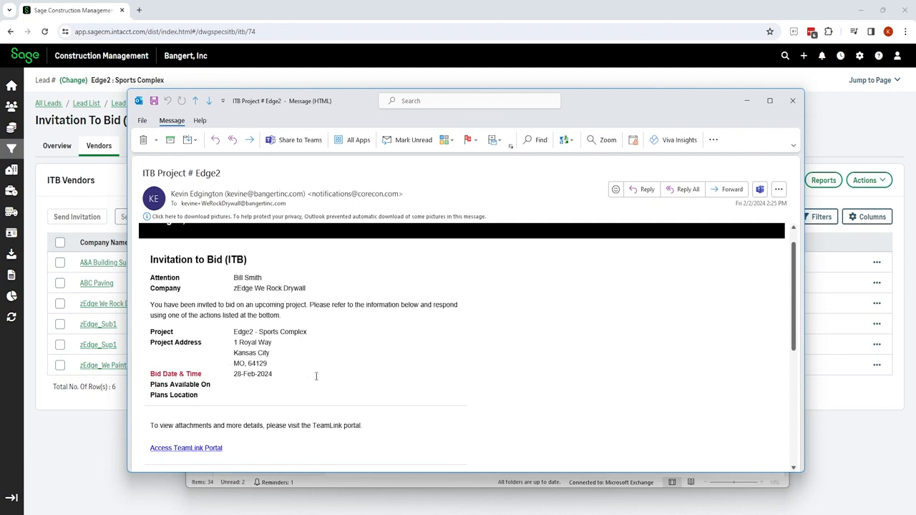
scroll(316, 376, down, 3)
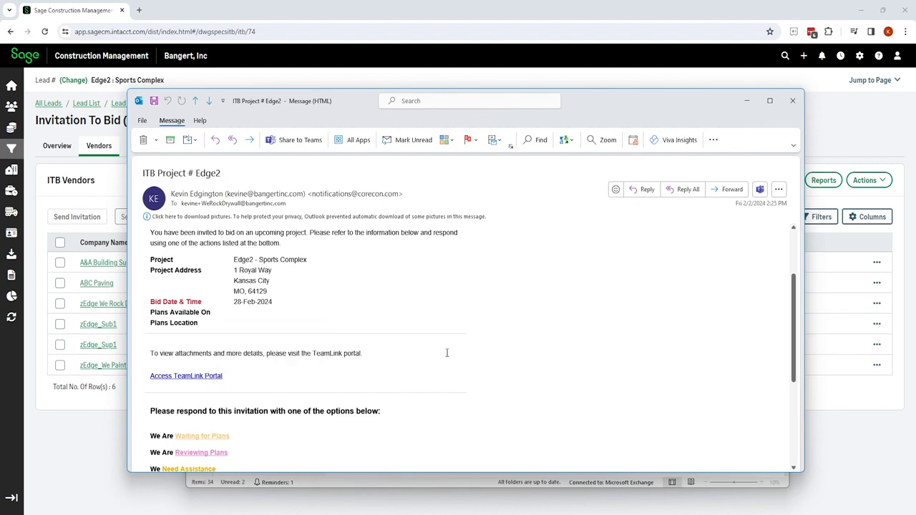
scroll(445, 351, down, 5)
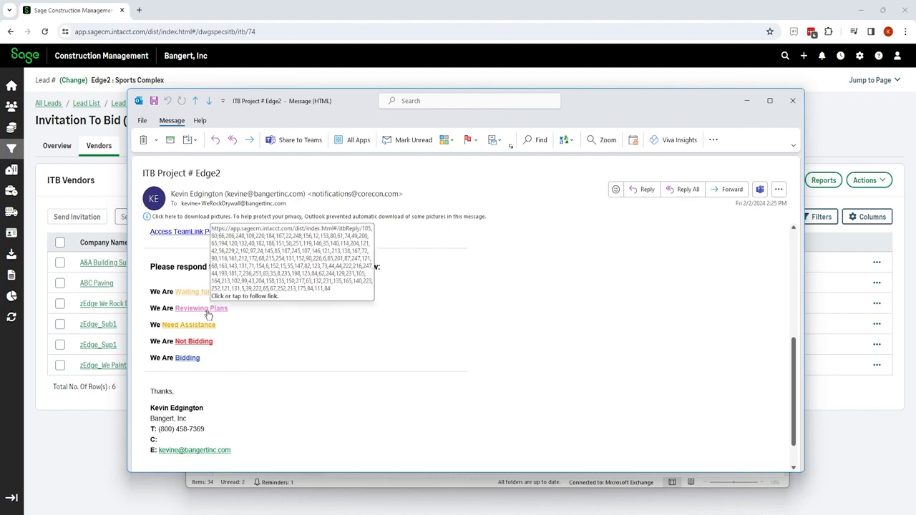
click(206, 314)
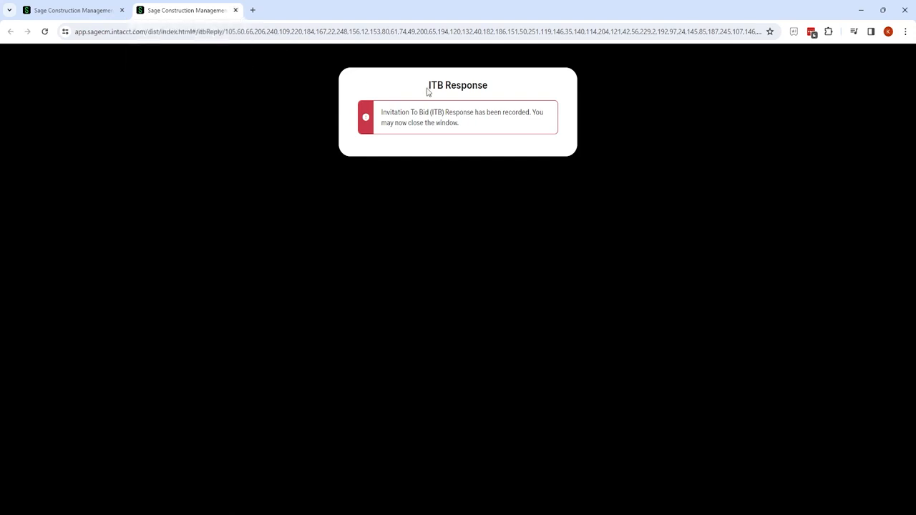
click(236, 10)
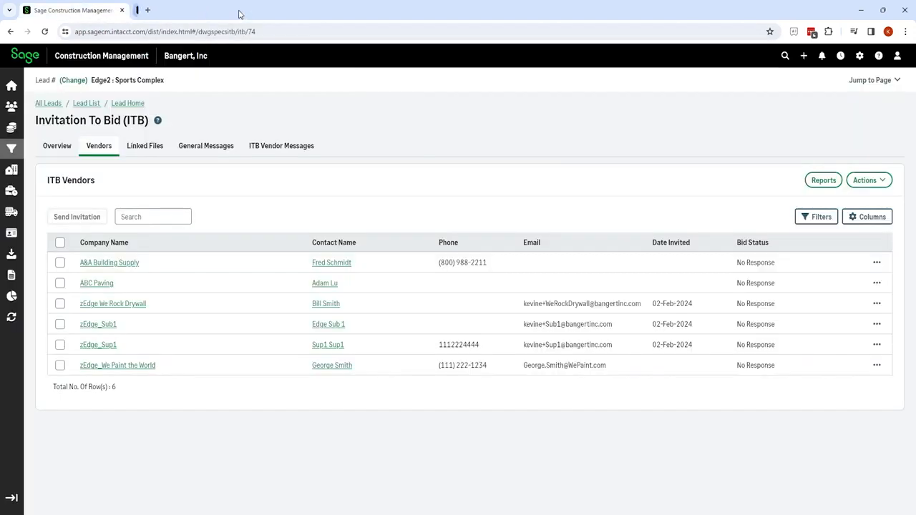
Reload the vendor list to show We Rock Drywall as Undecided - Reviewing Plans, then restore Outlook.
click(55, 149)
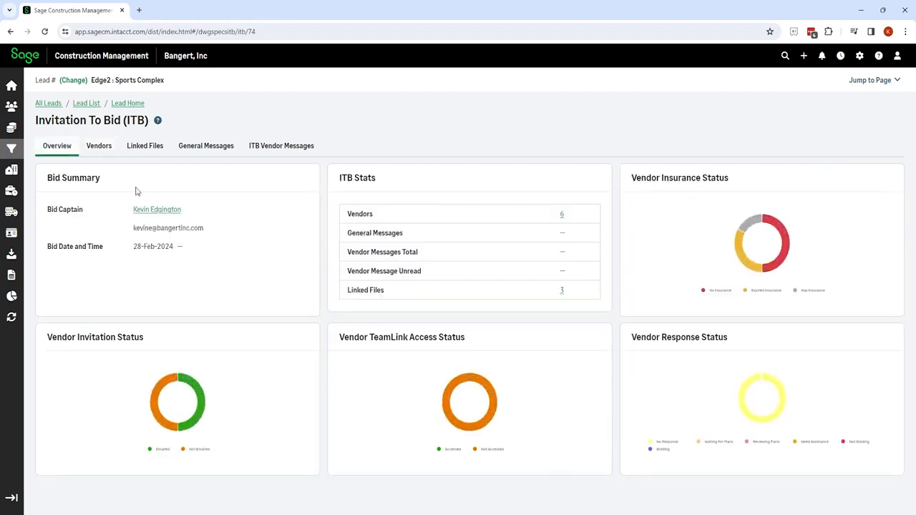
click(99, 147)
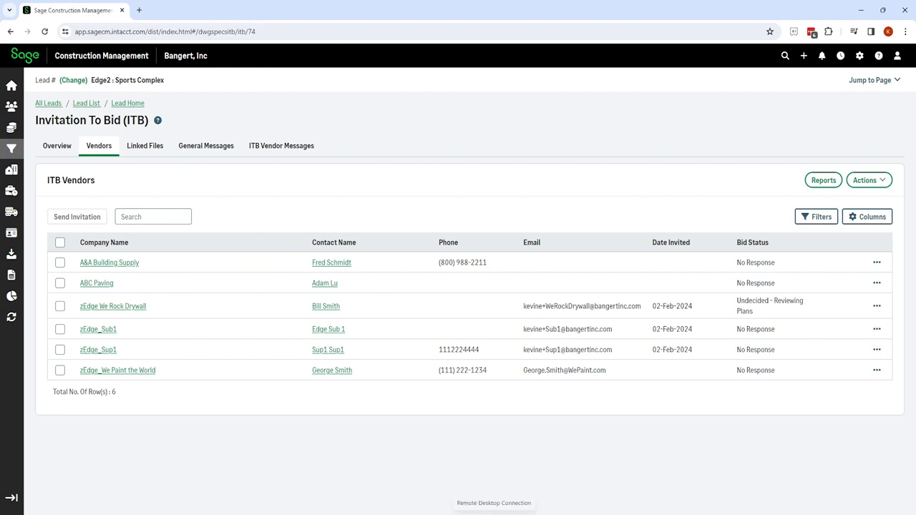
mouse_move(480, 514)
click(427, 471)
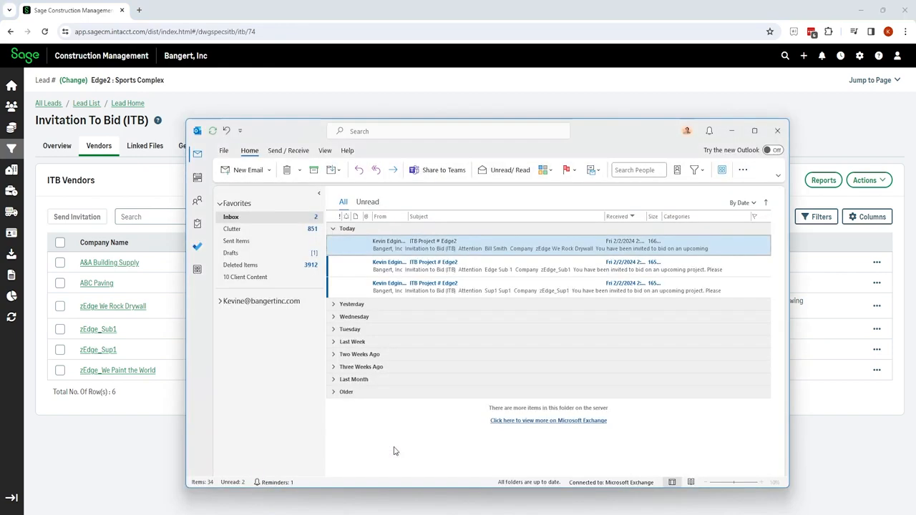
Respond Not Bidding to the zEdge_Sub1 invitation email and close the response page.
double_click(458, 269)
scroll(450, 375, down, 10)
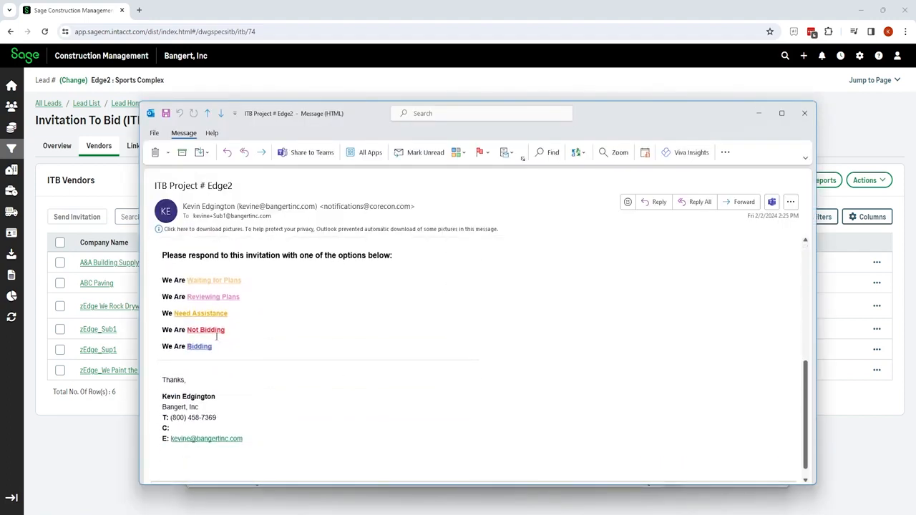
click(214, 330)
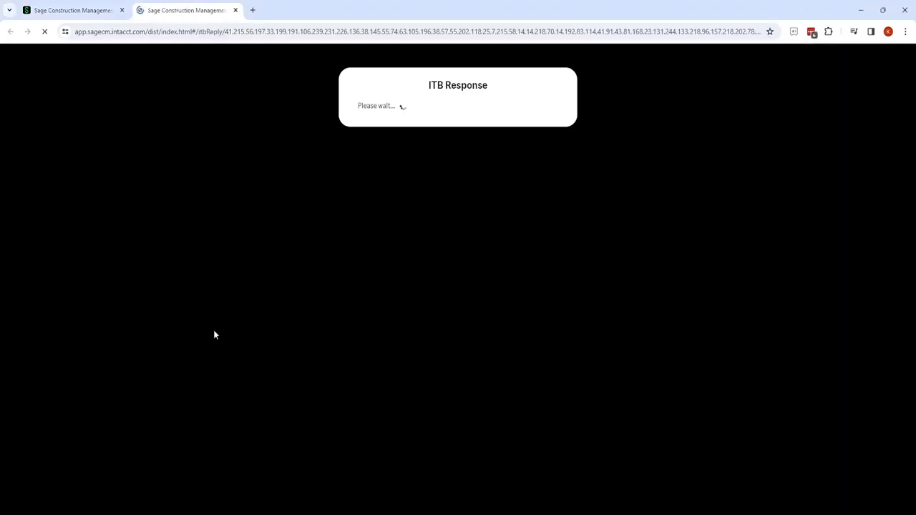
click(235, 10)
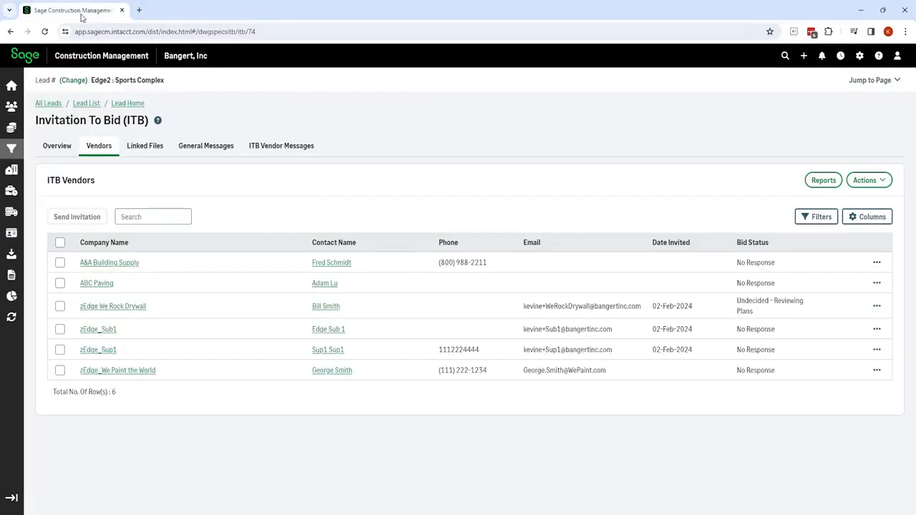
From the zEdge_Sup1 invitation email in Outlook, open the TeamLink Portal.
mouse_move(479, 512)
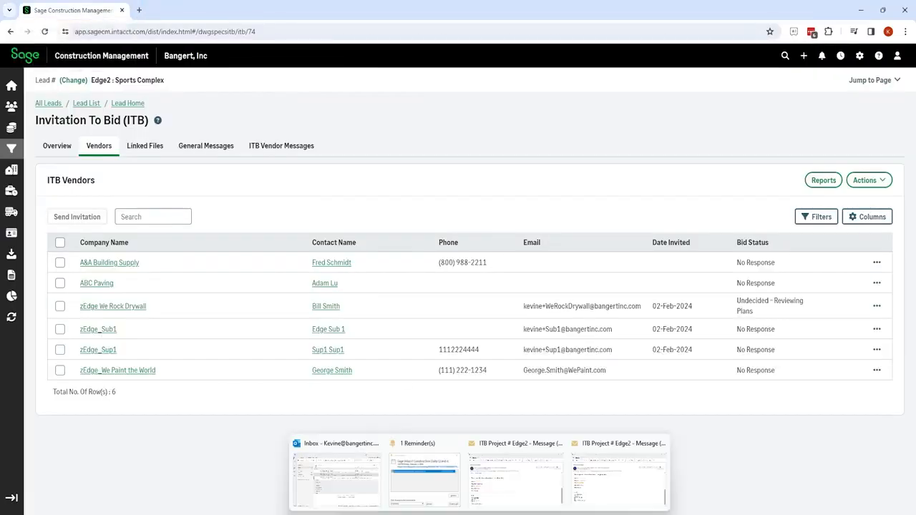
click(335, 448)
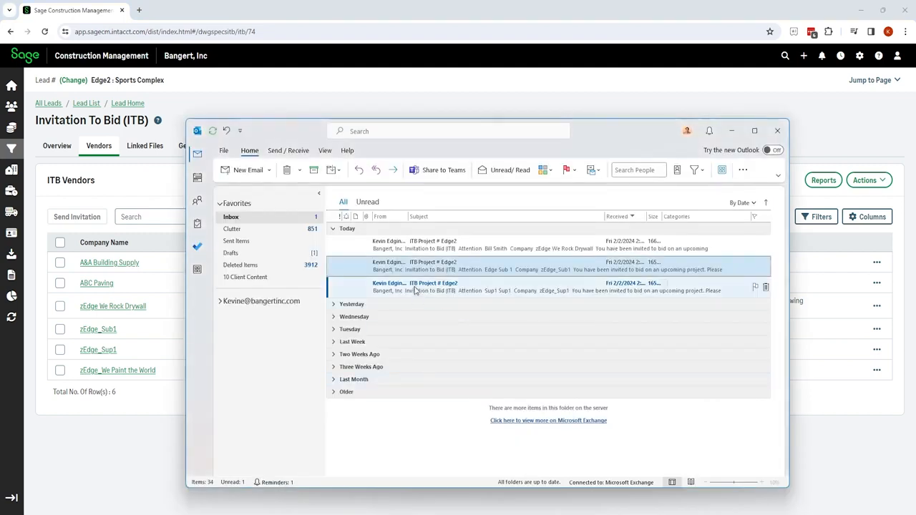
double_click(415, 288)
scroll(411, 408, down, 3)
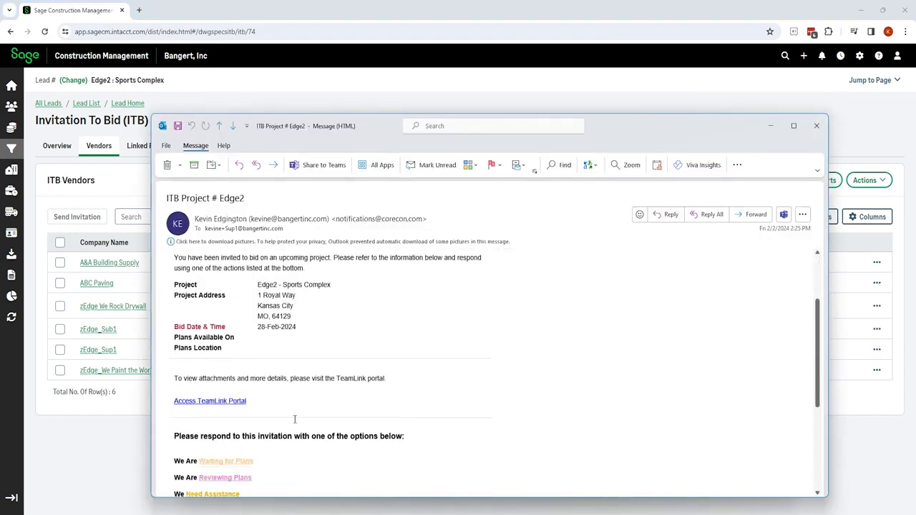
click(212, 403)
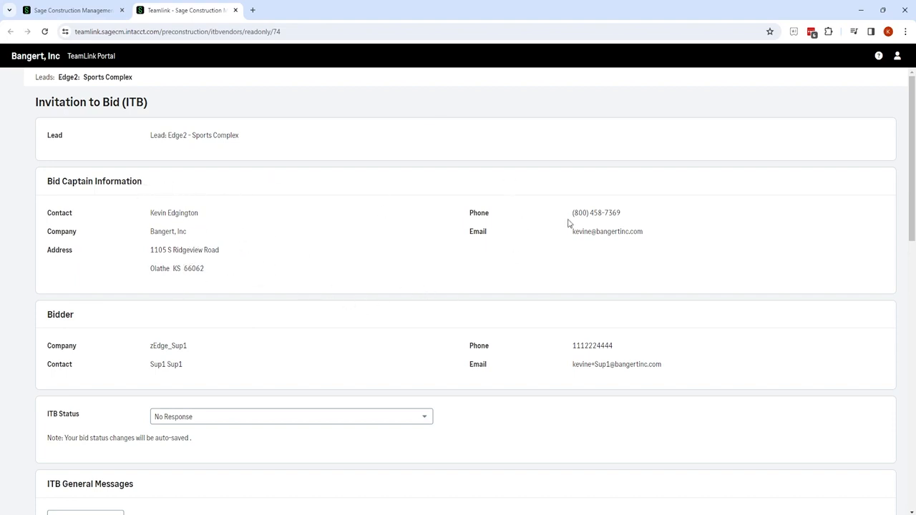
Check the ITB status options on the detail page, leaving it at No Response.
scroll(521, 259, down, 1)
scroll(521, 260, down, 1)
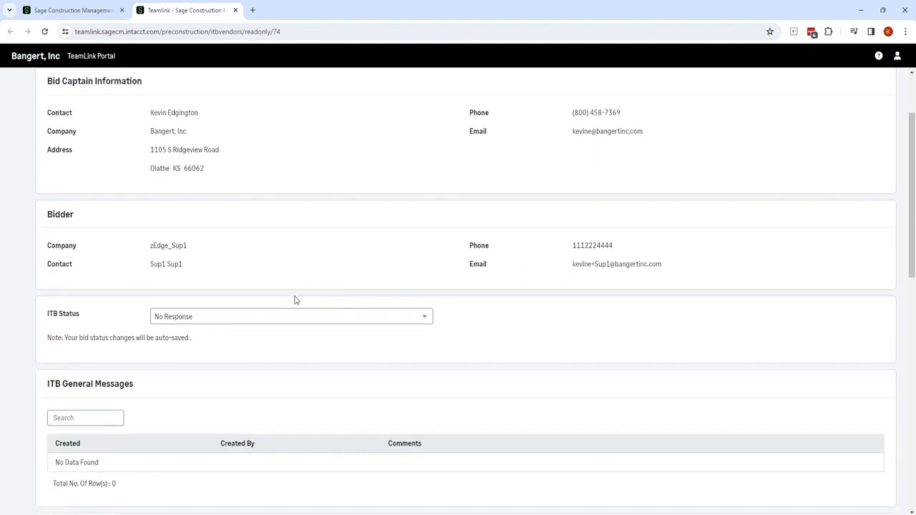
click(425, 319)
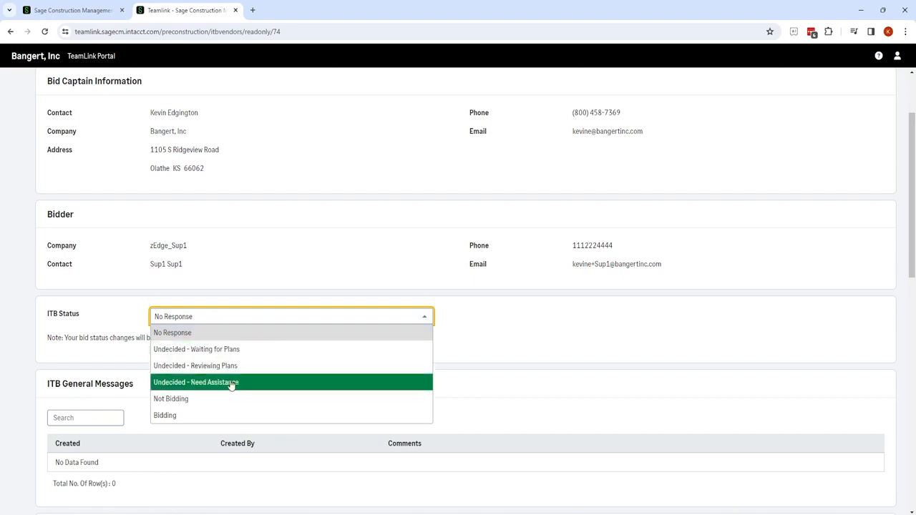
click(252, 319)
Add a new message in the ITB Vendor Private Messages section.
scroll(208, 190, down, 2)
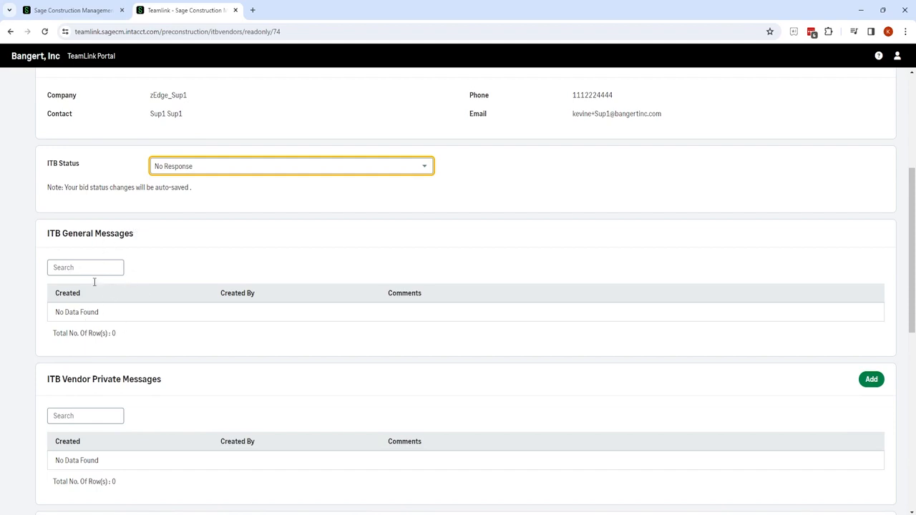
scroll(153, 308, down, 2)
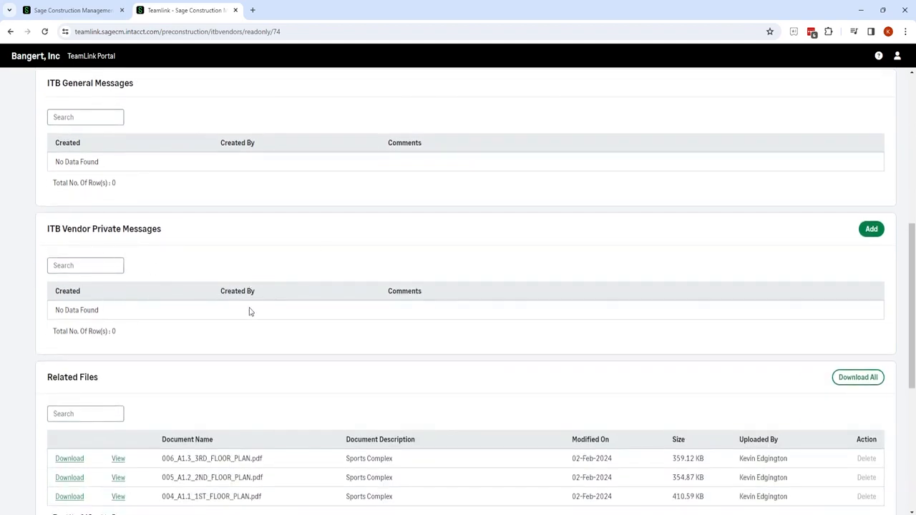
scroll(390, 310, down, 2)
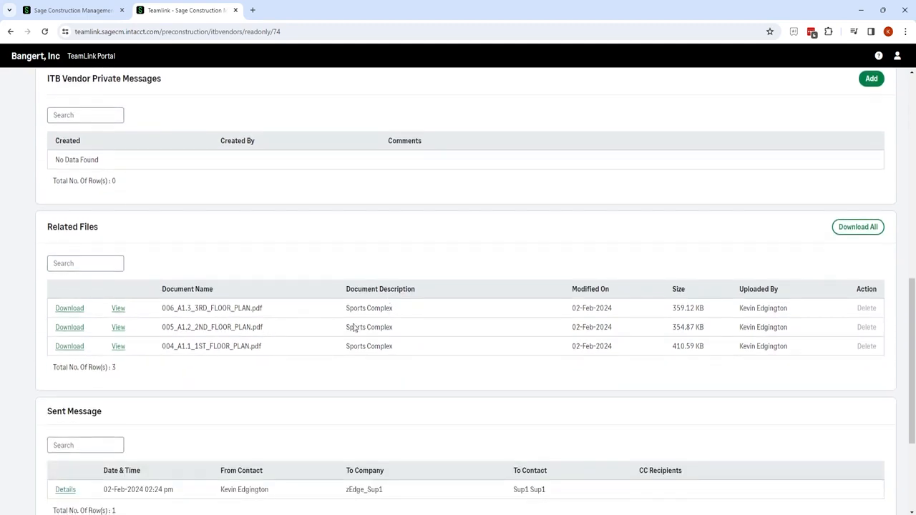
scroll(212, 301, down, 1)
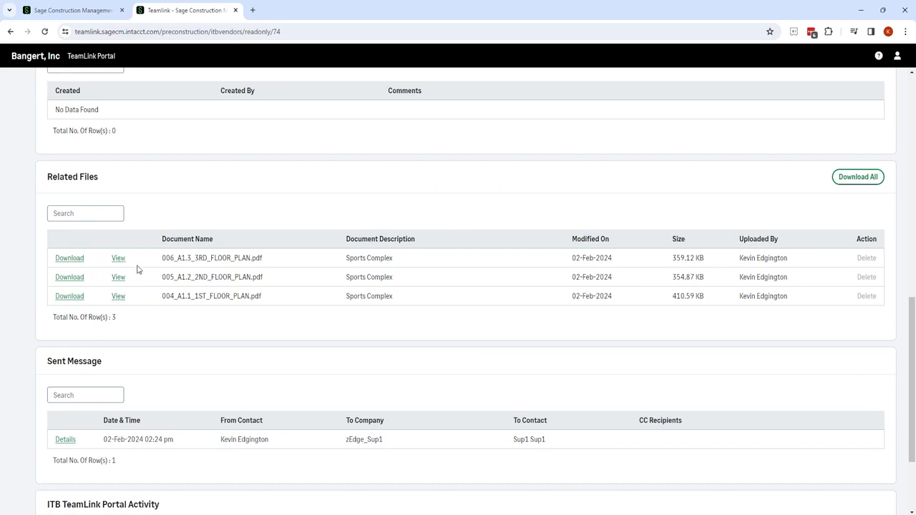
scroll(138, 270, down, 3)
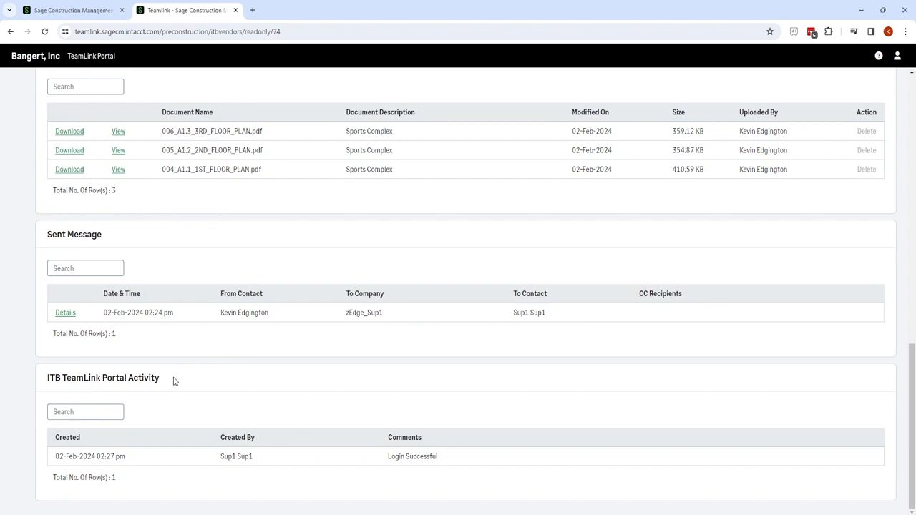
scroll(609, 256, up, 5)
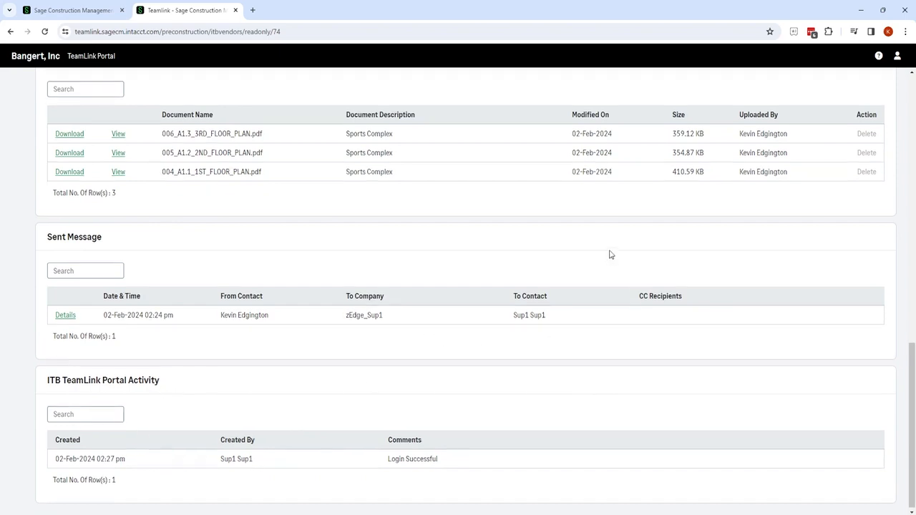
scroll(611, 255, down, 3)
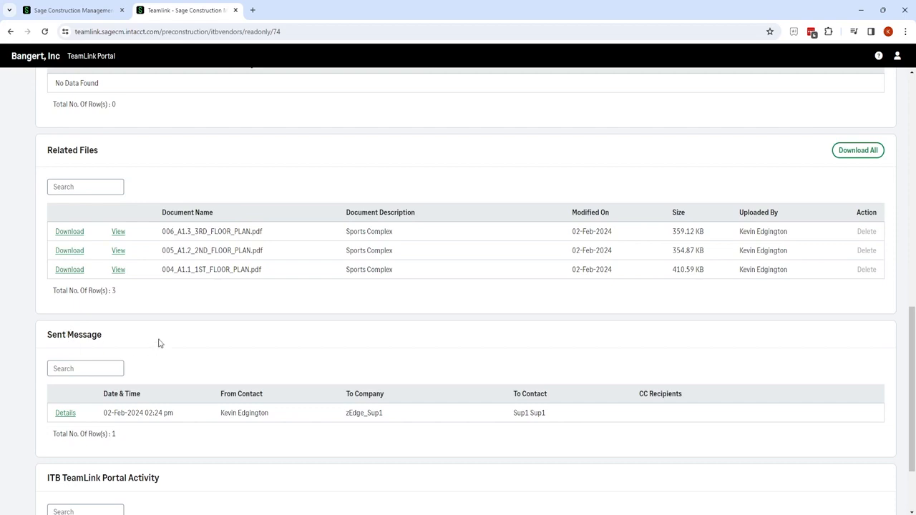
scroll(783, 345, down, 3)
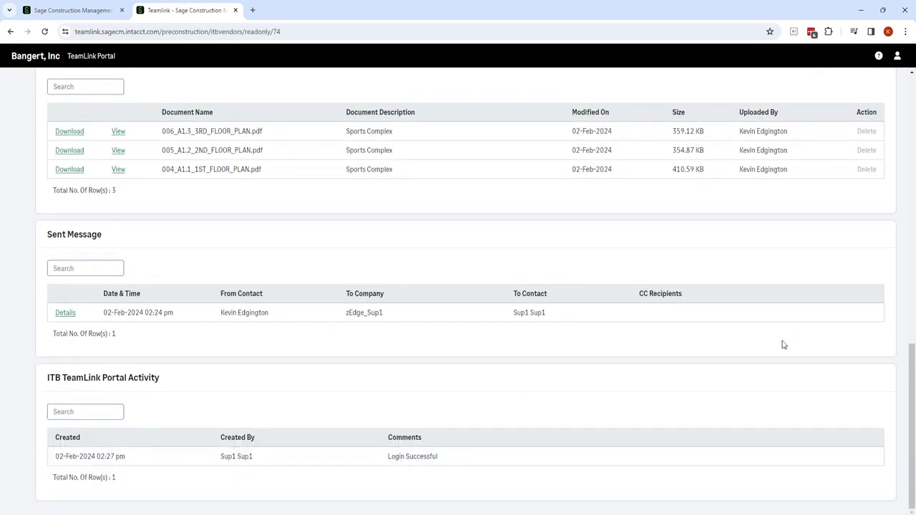
scroll(784, 345, up, 4)
scroll(783, 345, up, 4)
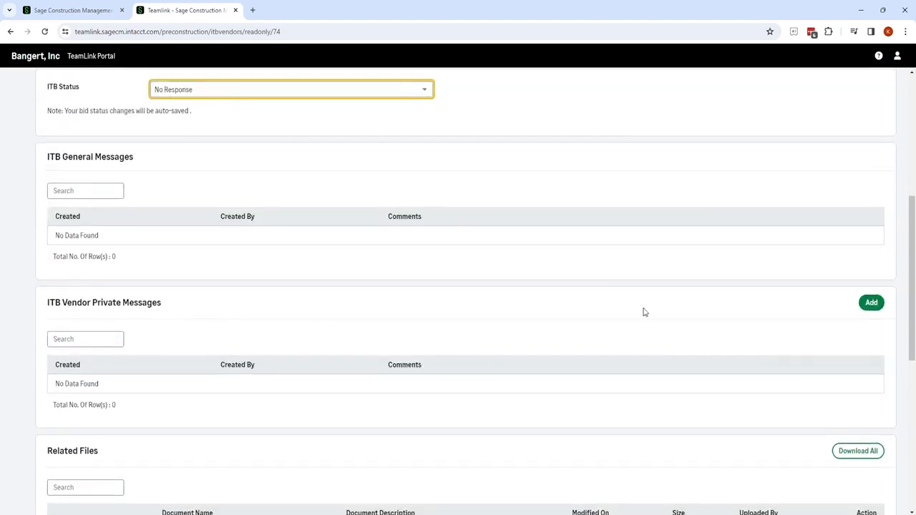
click(871, 303)
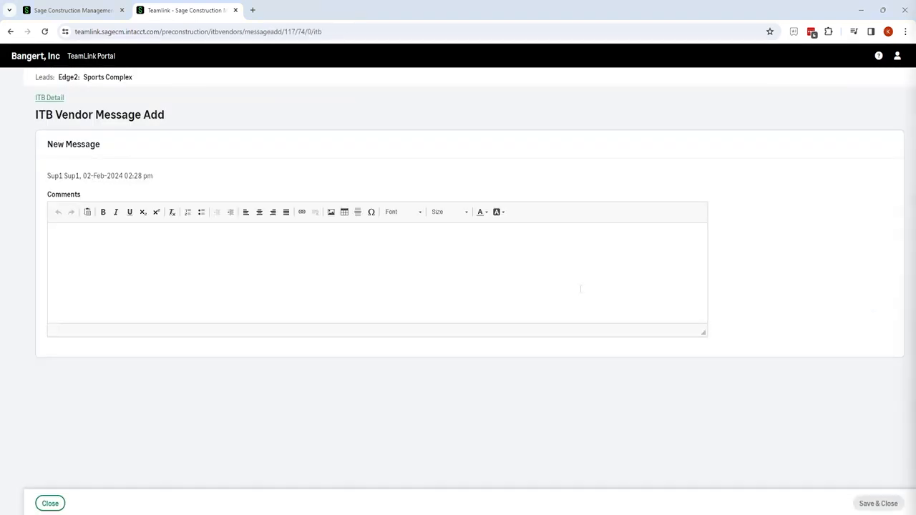
Save the message 'The site plan seems incomplete is there any additional drawings?' with spelling corrected.
click(107, 237)
text(Site plan seems incomlete is there any addtional drawings?)
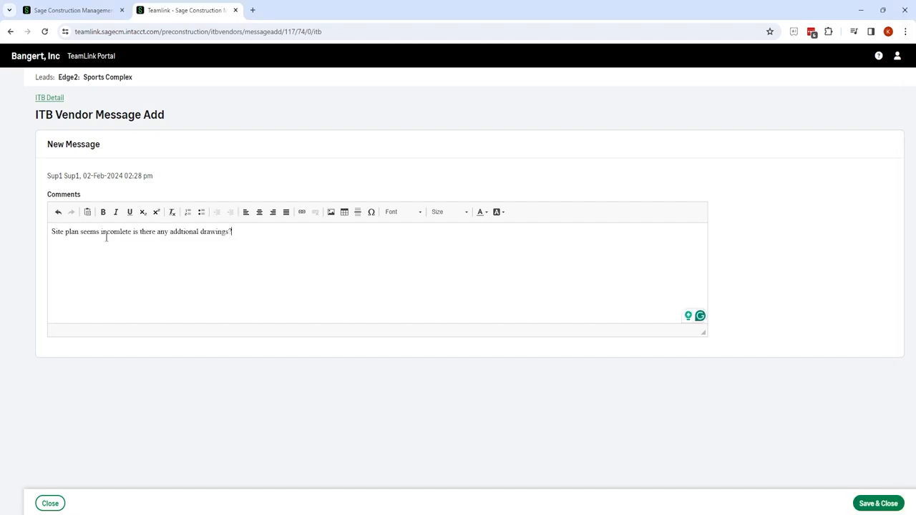
mouse_move(57, 232)
click(65, 260)
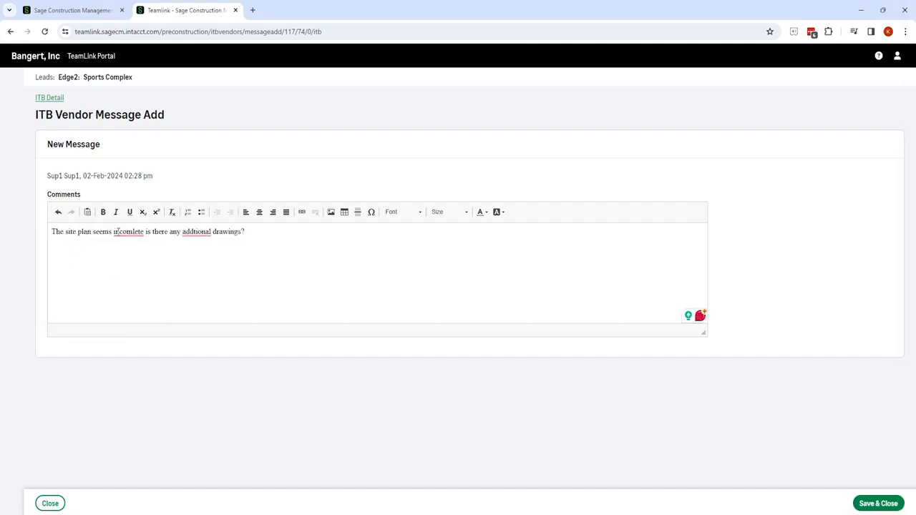
mouse_move(127, 232)
click(126, 264)
mouse_move(189, 232)
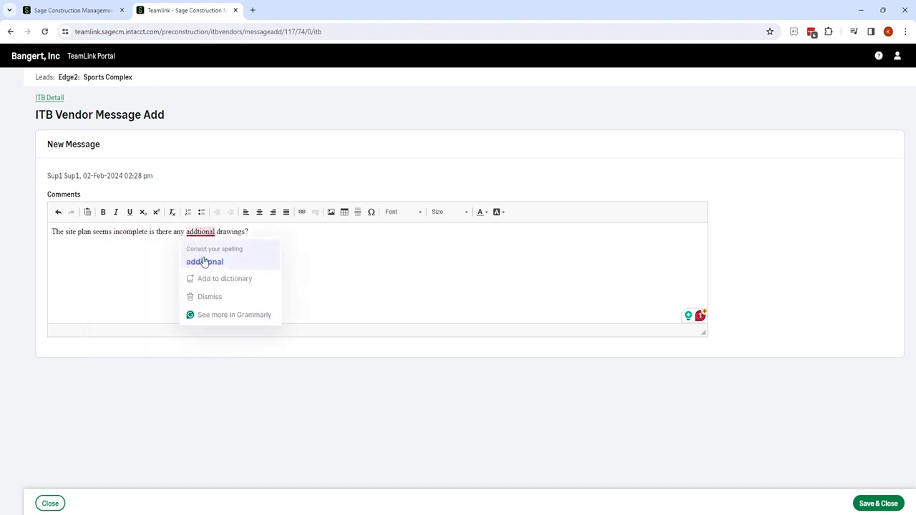
click(205, 262)
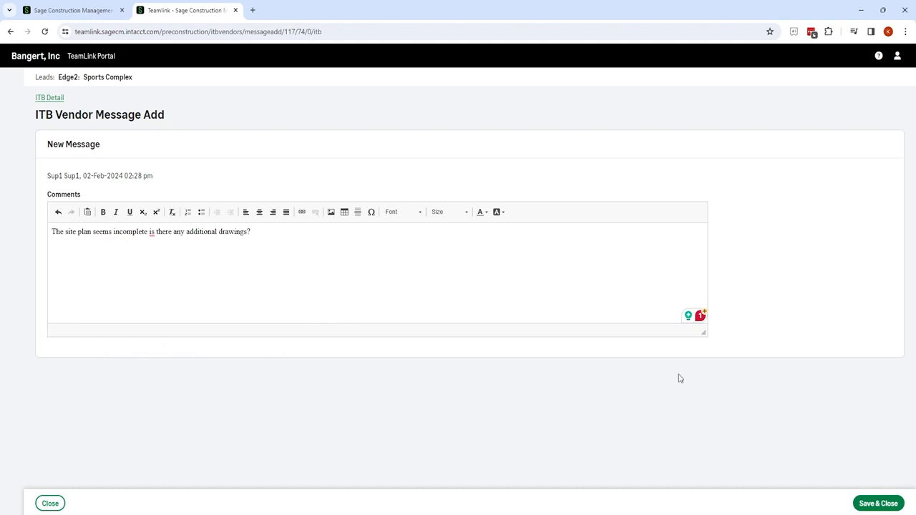
click(873, 504)
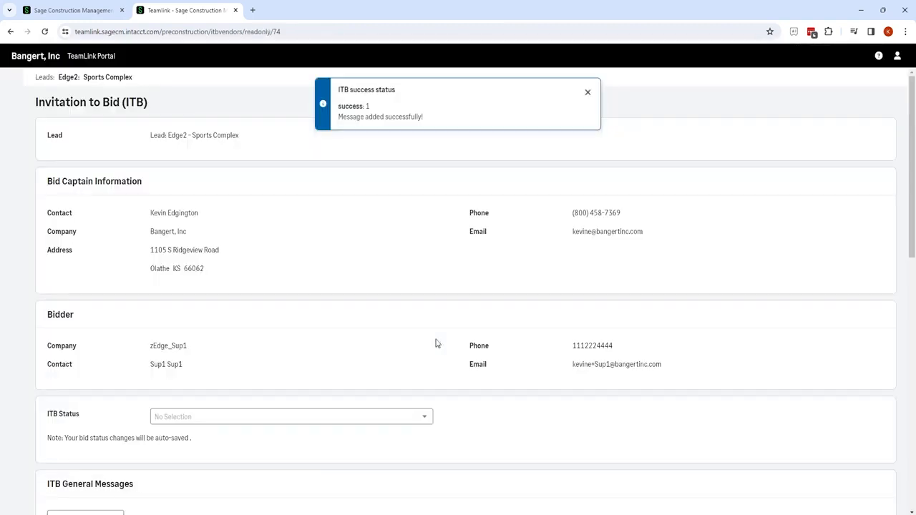
Set the ITB status to Undecided - Waiting for Plans and switch back to the Sage tab.
scroll(337, 199, down, 4)
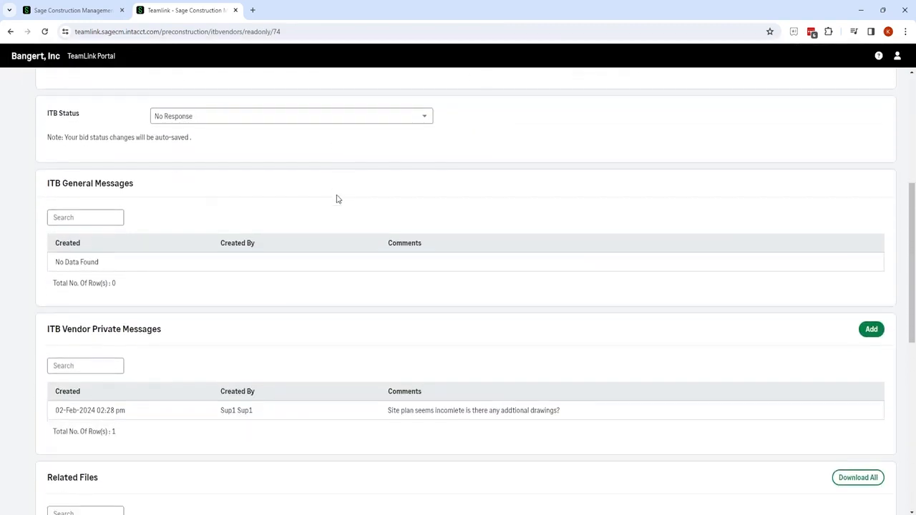
scroll(338, 199, down, 2)
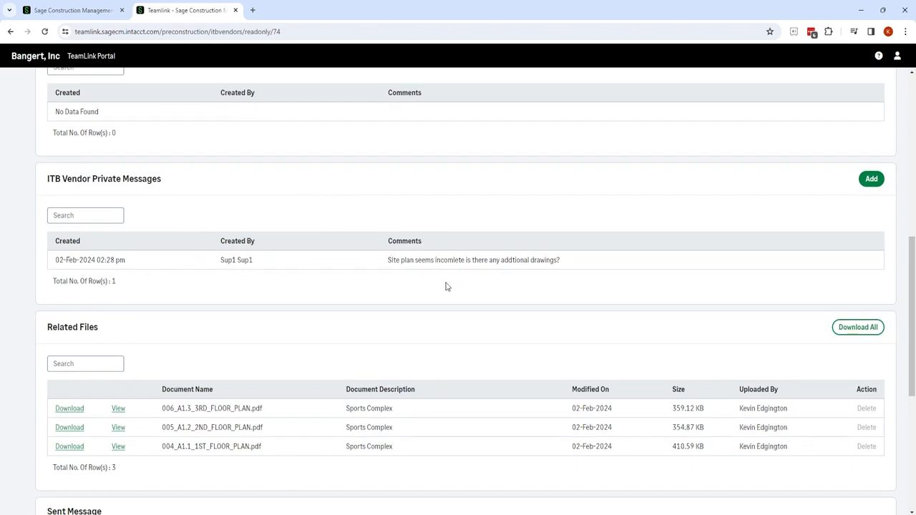
scroll(446, 287, down, 3)
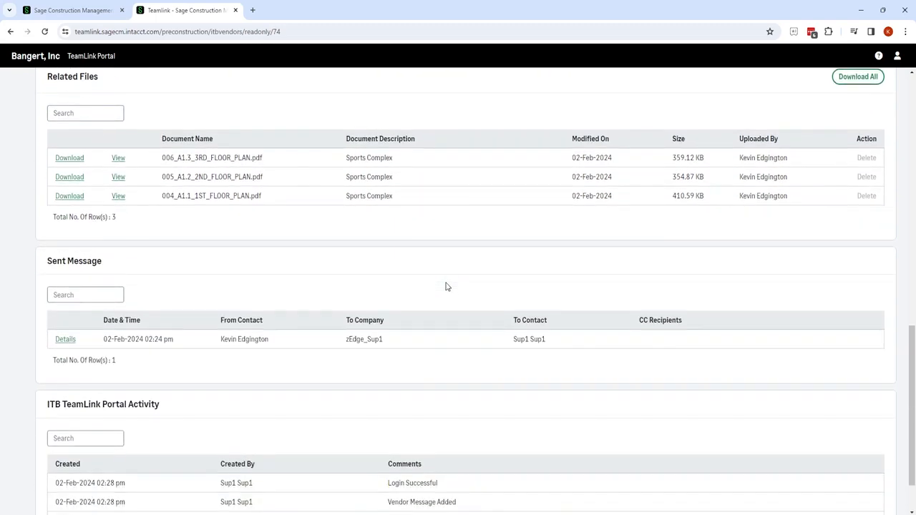
scroll(446, 287, up, 7)
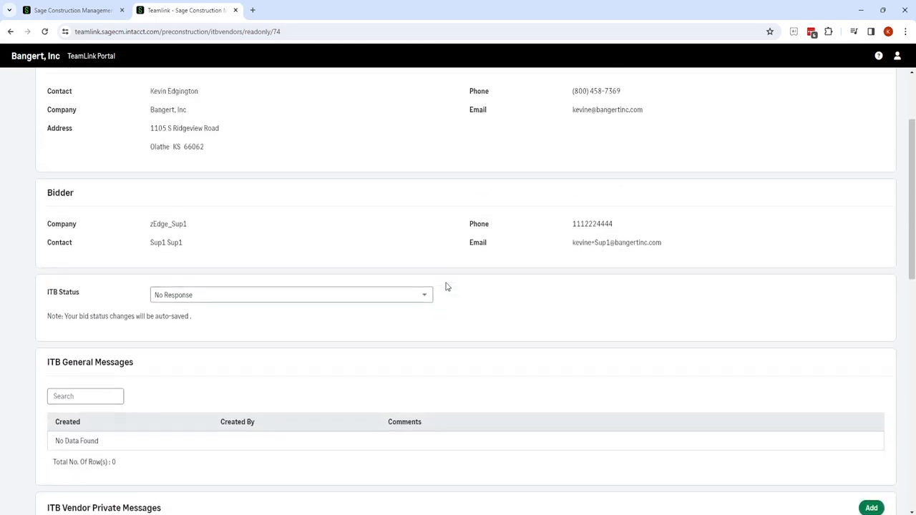
click(424, 322)
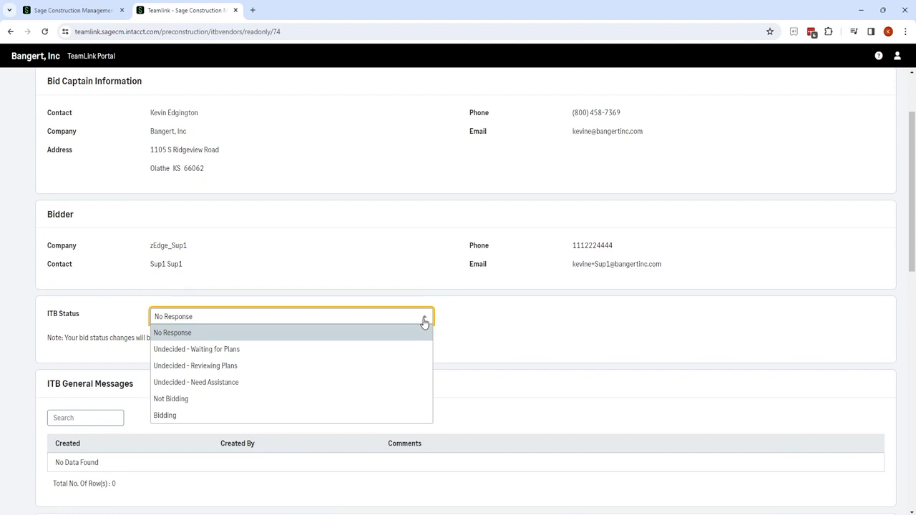
click(205, 352)
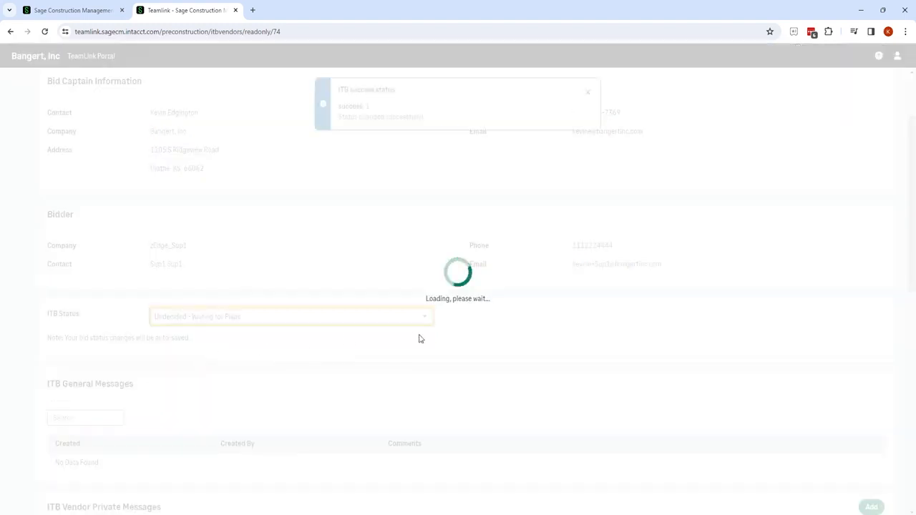
click(89, 14)
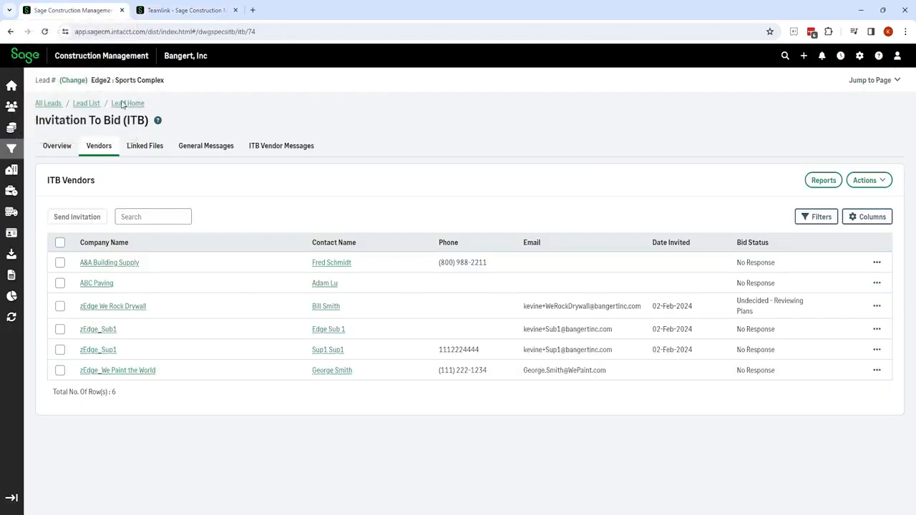
Show the ITB Overview dashboard and reload it so the donut charts reflect the new vendor message.
click(57, 149)
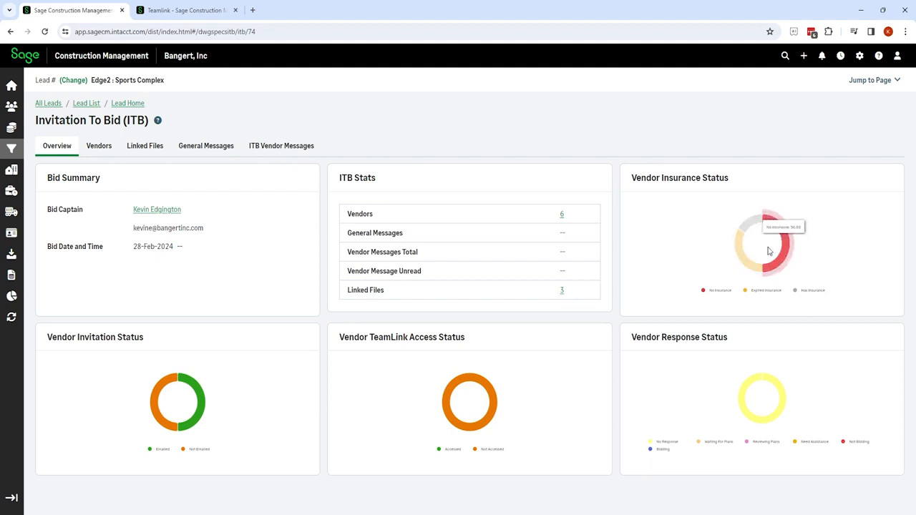
mouse_move(743, 263)
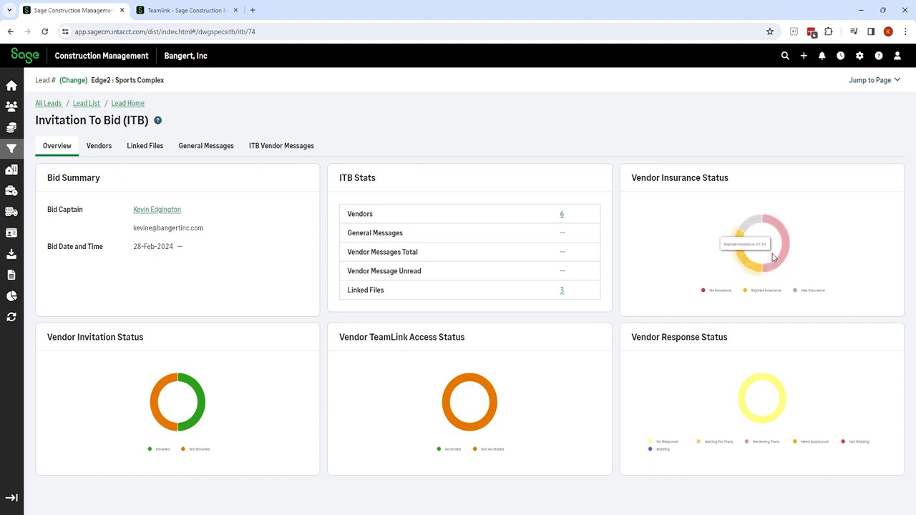
mouse_move(784, 256)
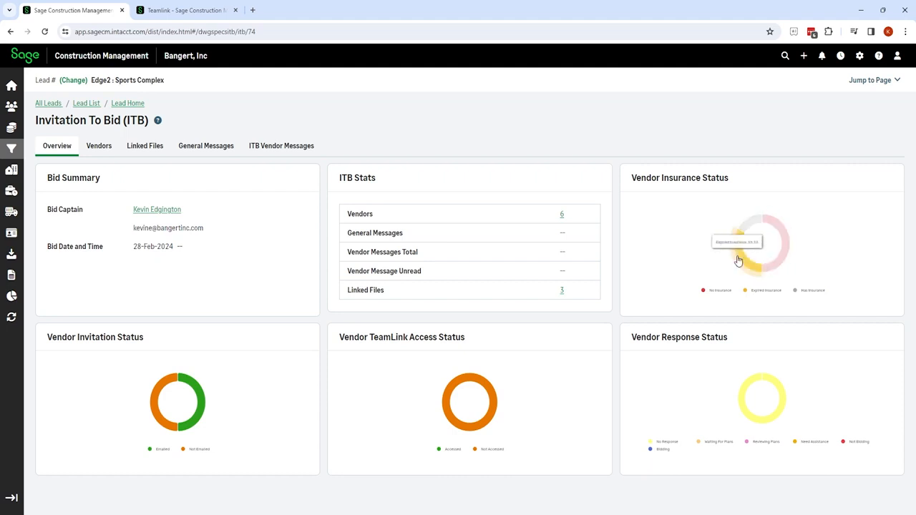
click(44, 32)
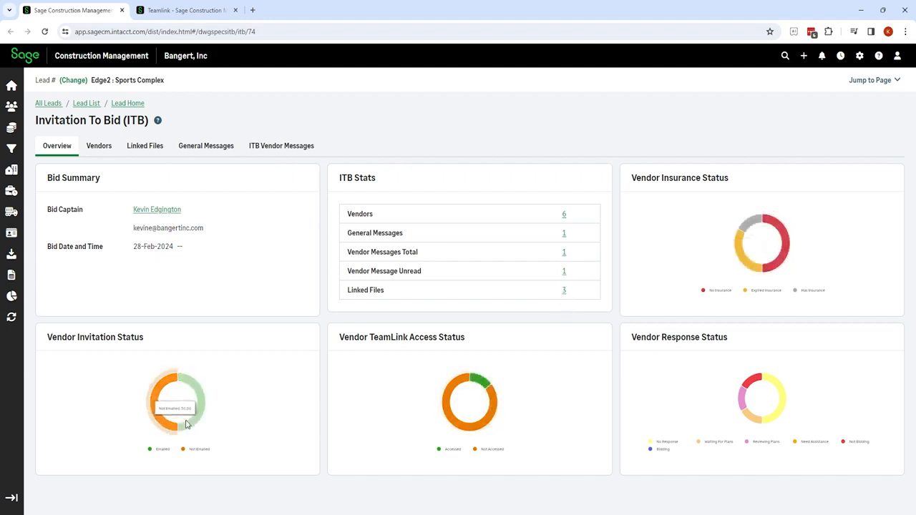
mouse_move(160, 425)
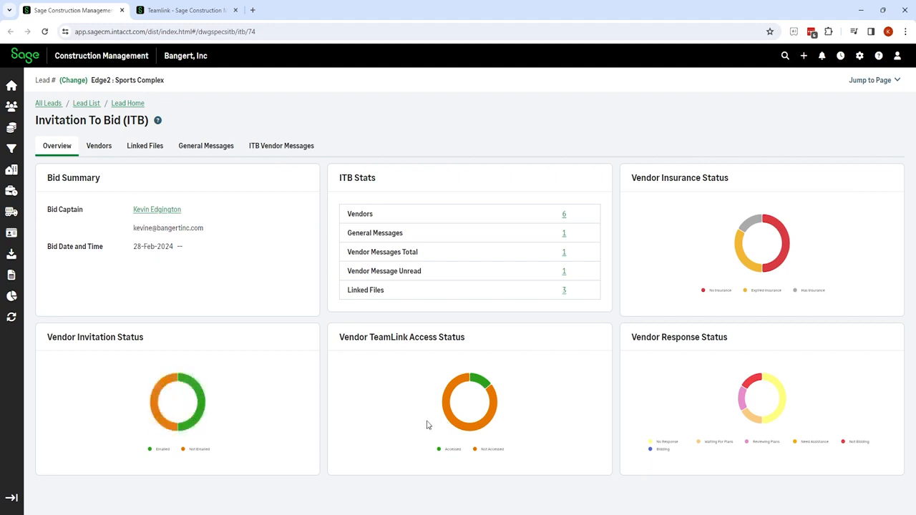
mouse_move(456, 426)
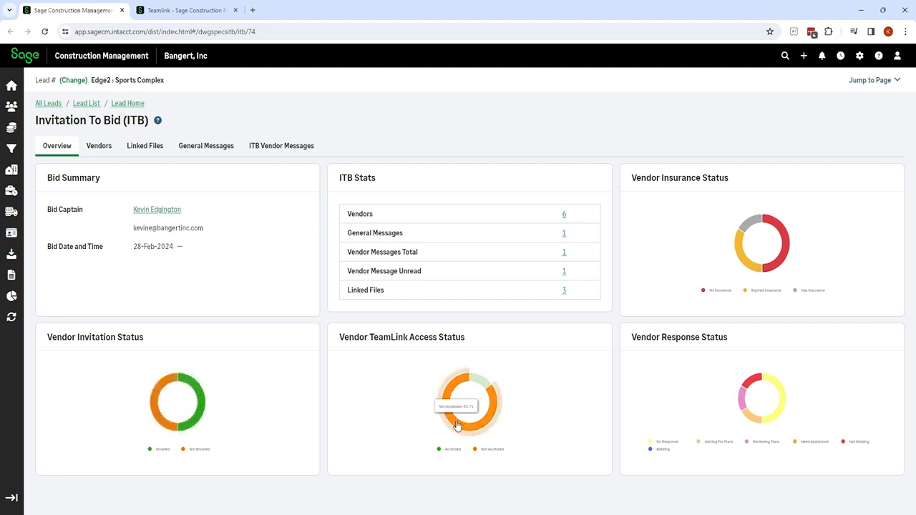
mouse_move(481, 387)
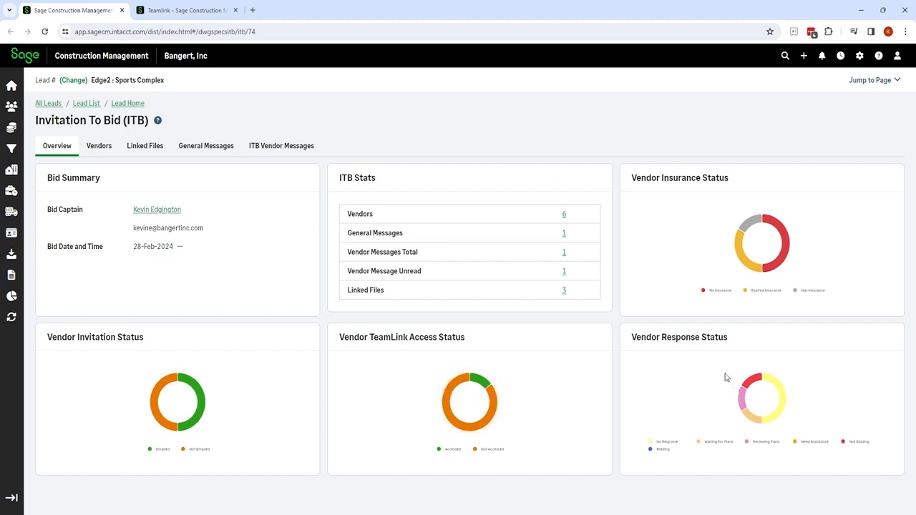
Reply to the unread site plan message: 'You are going to need to do a site visit as this time.'.
mouse_move(756, 385)
mouse_move(744, 401)
mouse_move(753, 423)
click(564, 272)
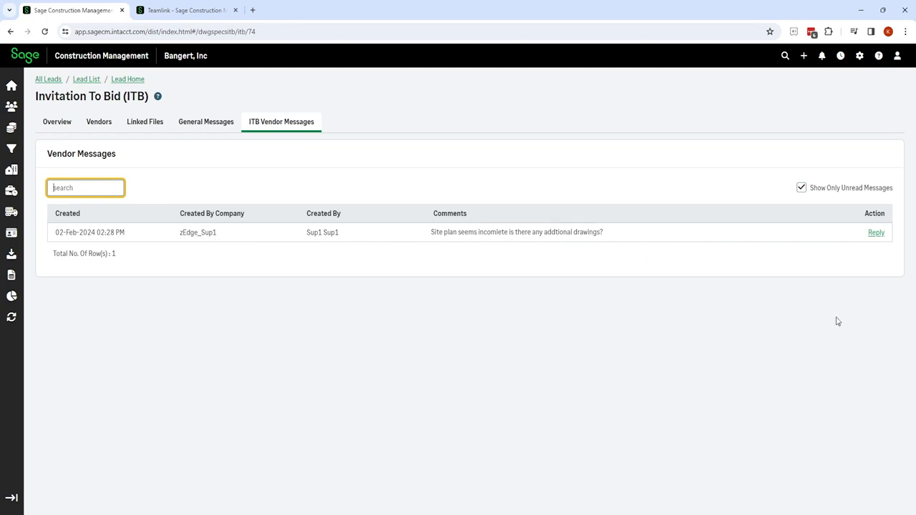
click(877, 233)
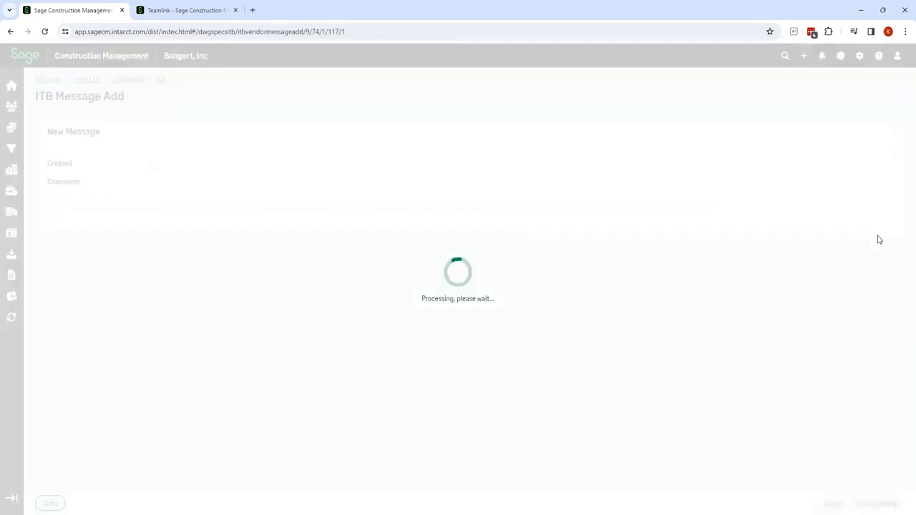
click(129, 328)
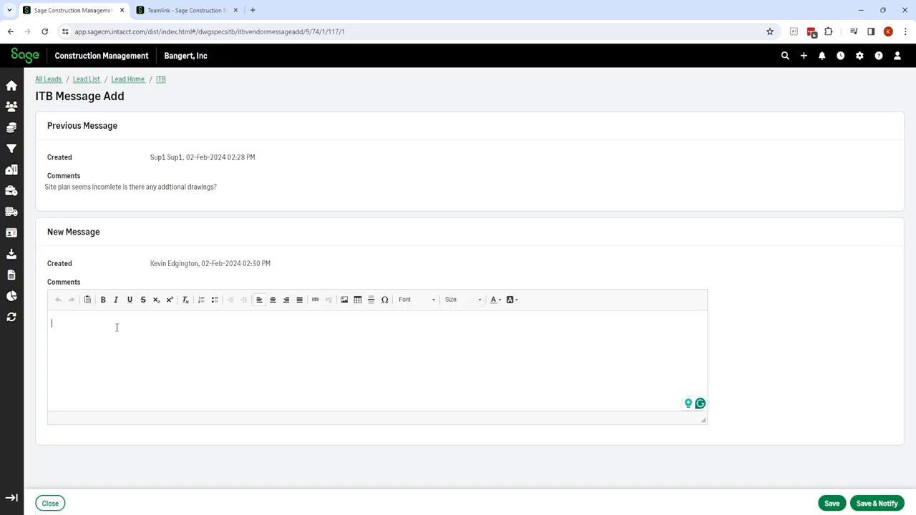
text(You are going to need to do a site vist)
mouse_move(158, 331)
click(167, 352)
click(204, 320)
text(as this time.)
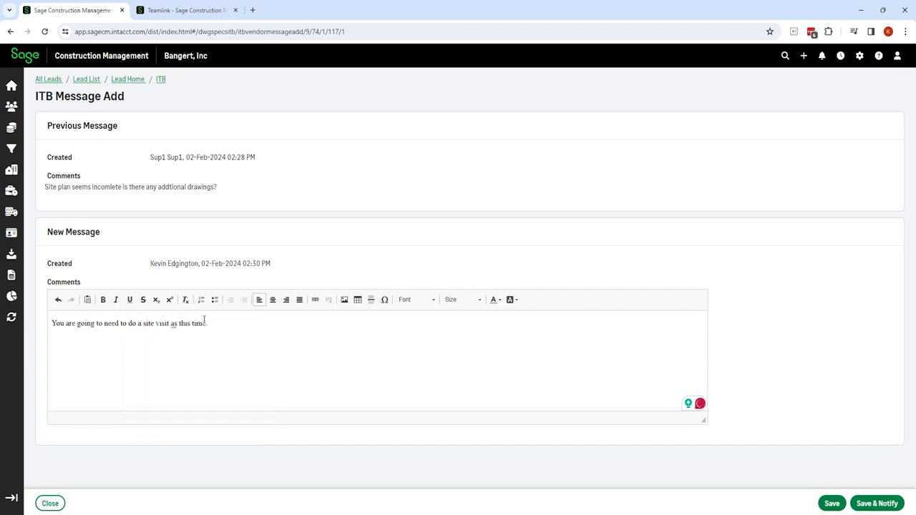
Save the reply, notify the vendor, and show already-read messages in the list.
click(876, 504)
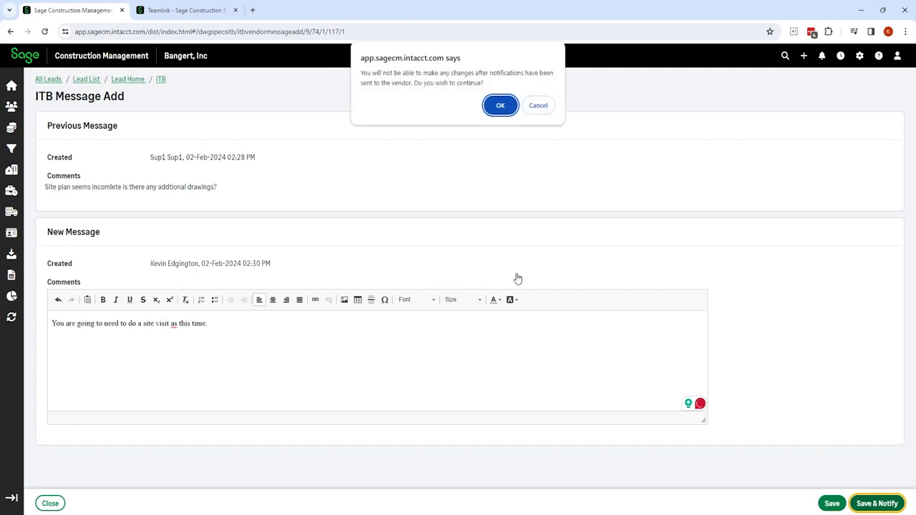
click(501, 106)
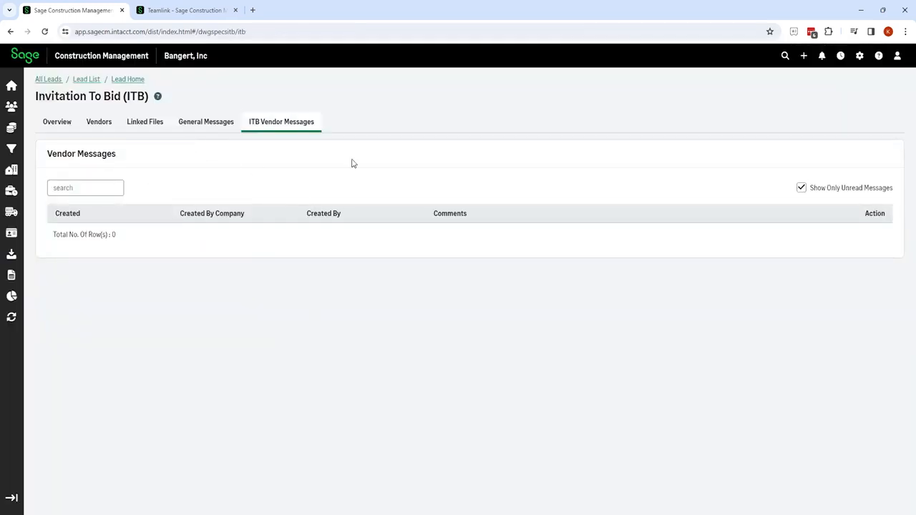
click(802, 188)
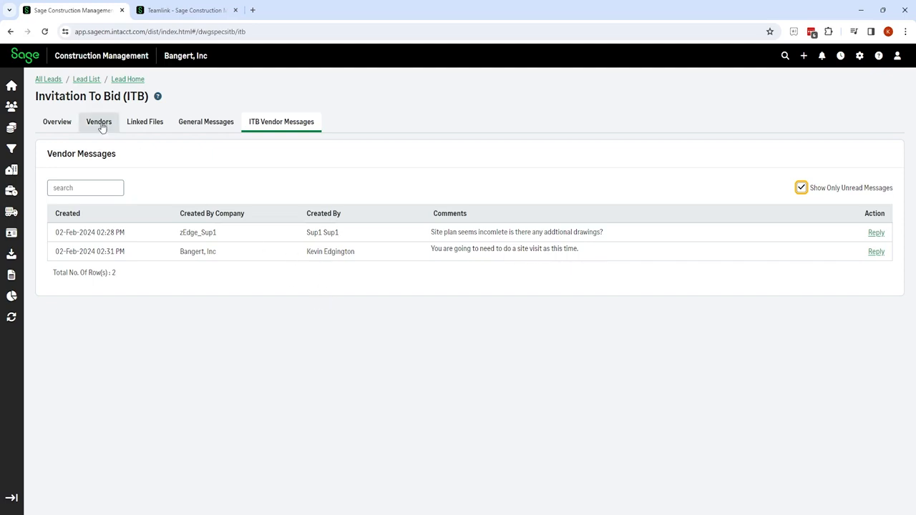
Switch to zEdge_Sup1's invitation-to-bid page in the TeamLink Portal.
click(193, 14)
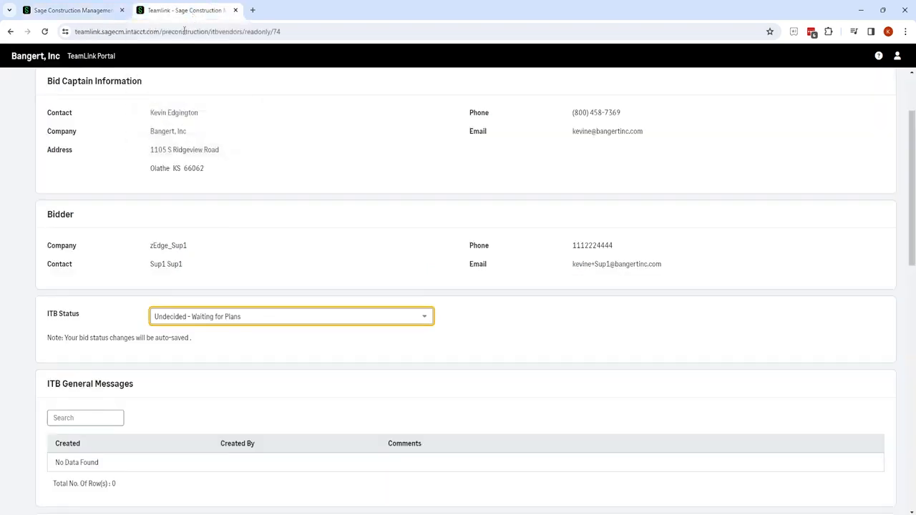
Refresh the portal, set the ITB status to Bidding, and close the TeamLink tab.
click(45, 32)
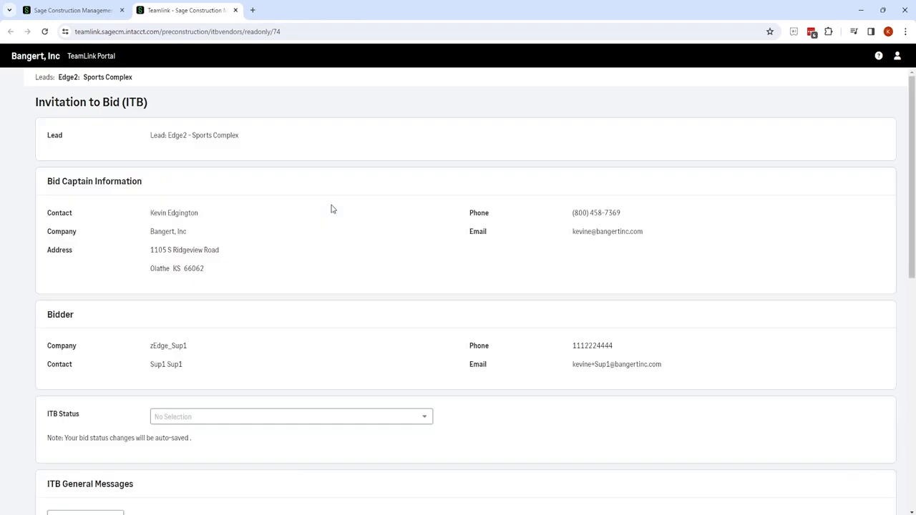
scroll(331, 209, down, 2)
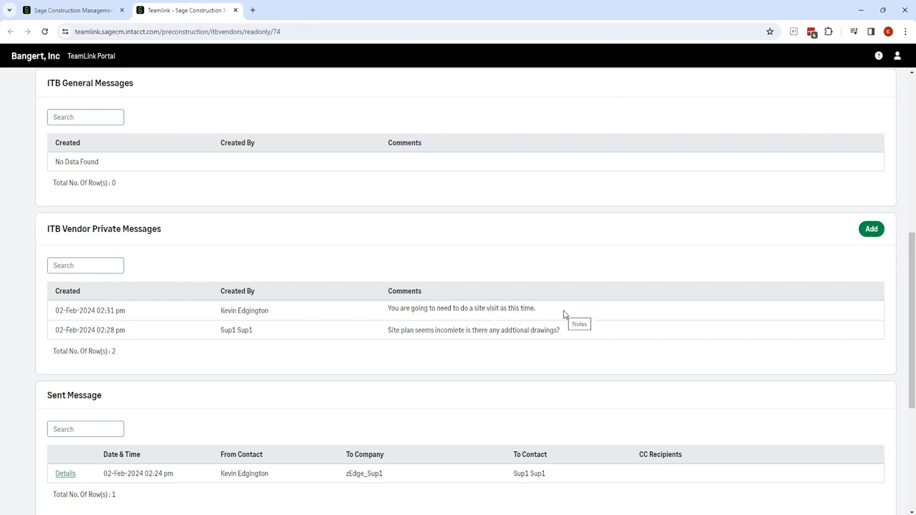
scroll(564, 314, up, 6)
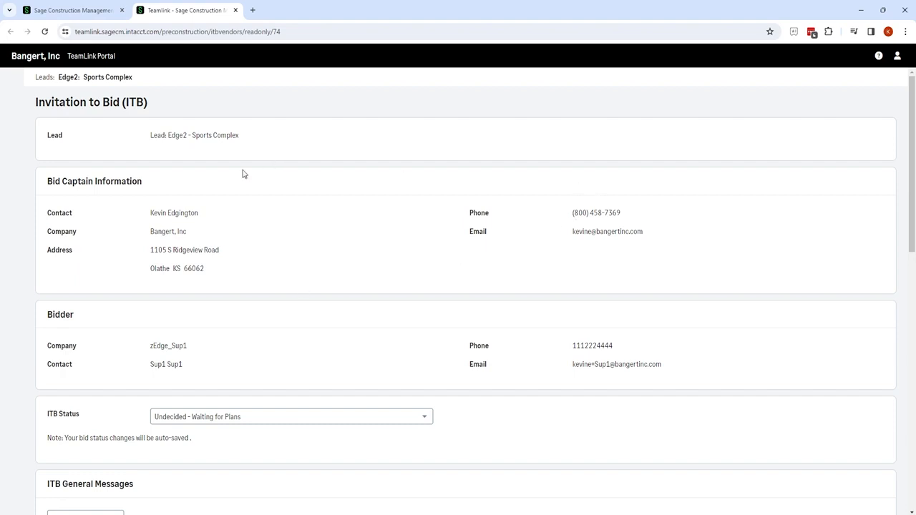
click(426, 419)
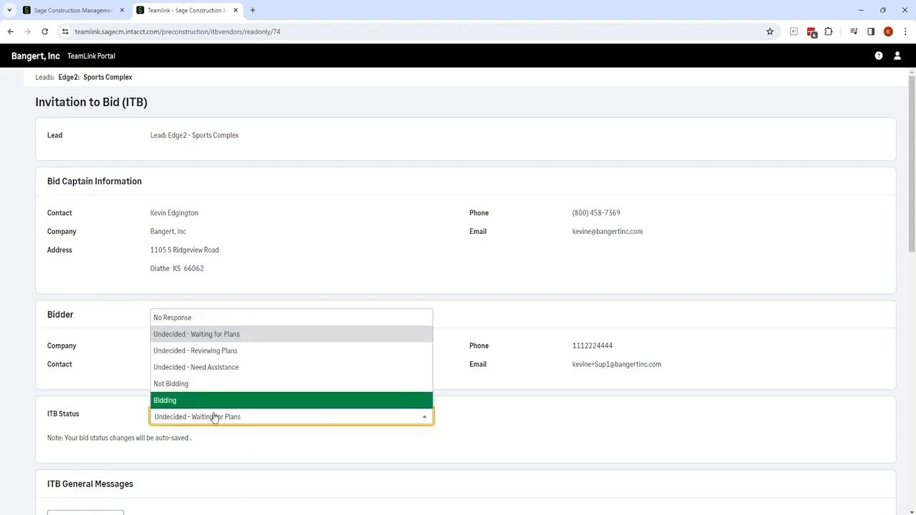
click(183, 402)
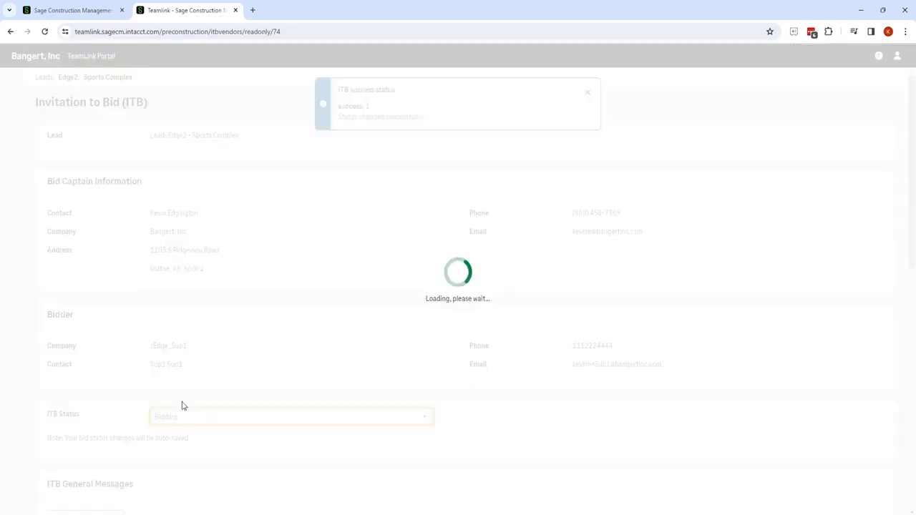
click(236, 10)
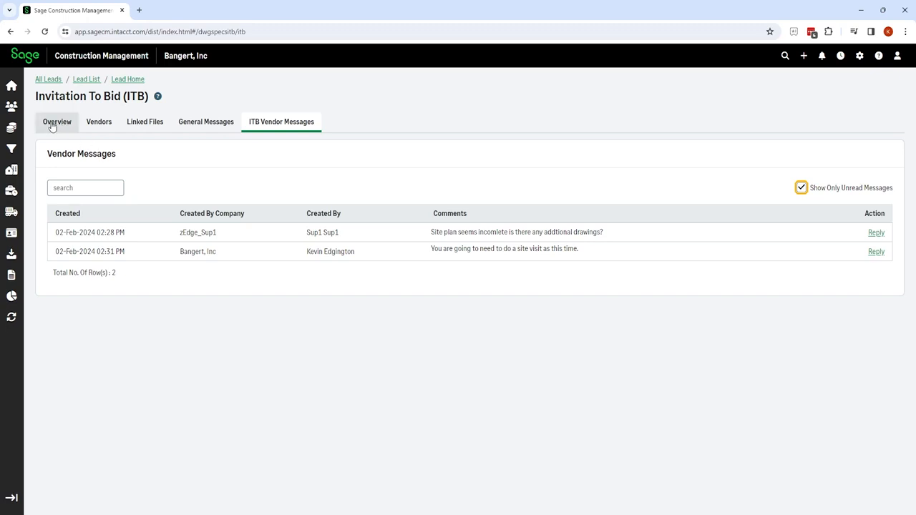
Check the Vendors list and the Overview, then return to Vendors showing zEdge_Sup1 as Bidding.
click(99, 123)
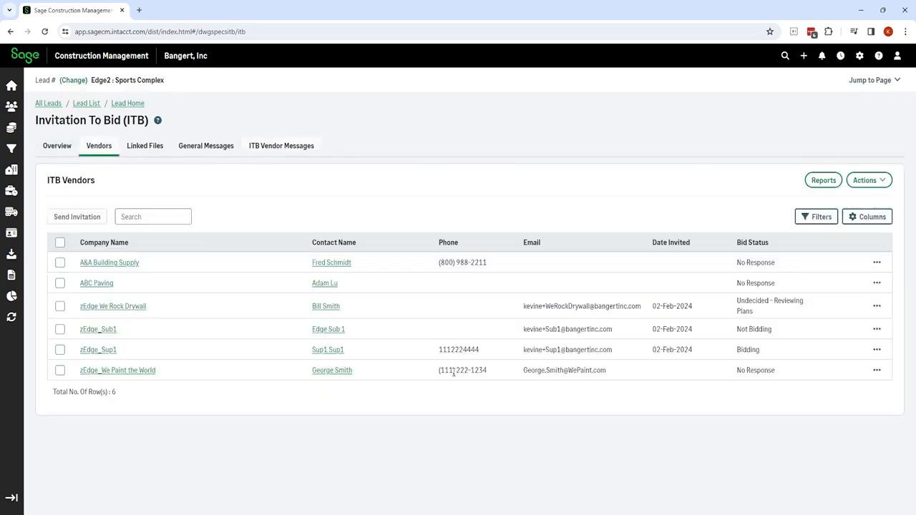
click(877, 262)
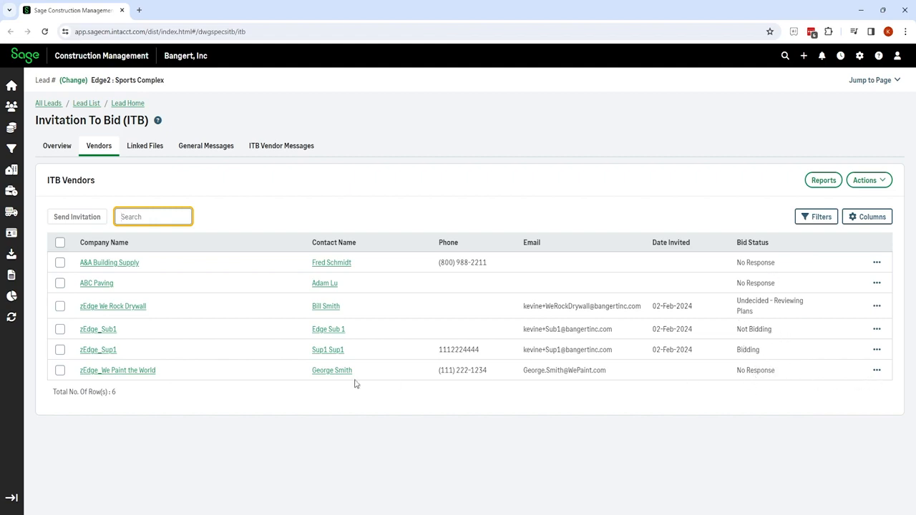
click(49, 149)
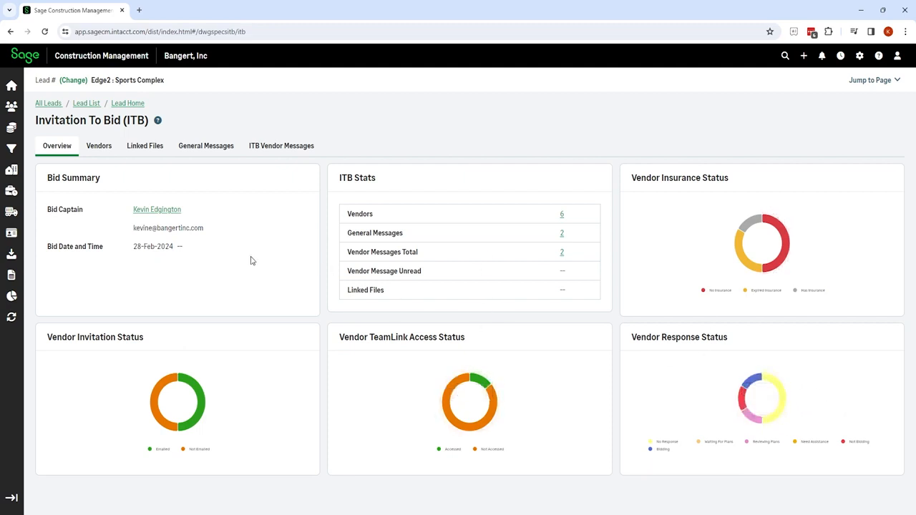
click(99, 148)
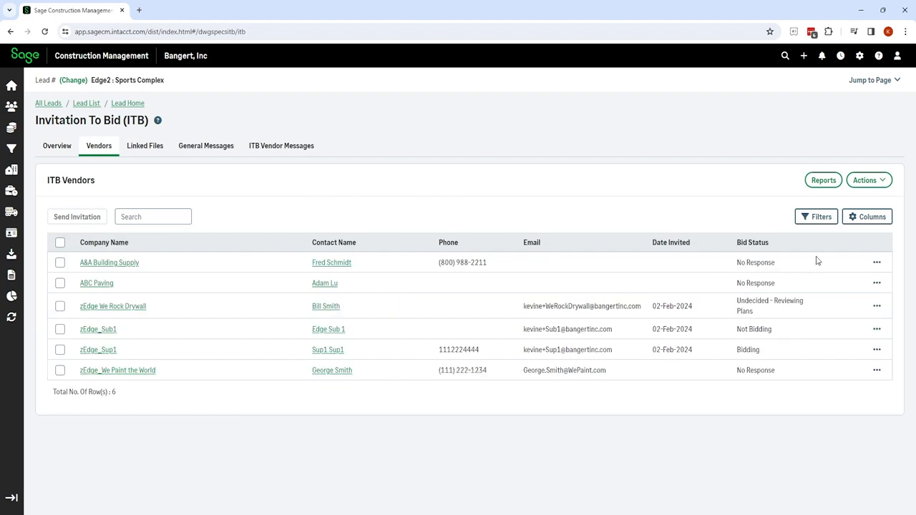
click(816, 220)
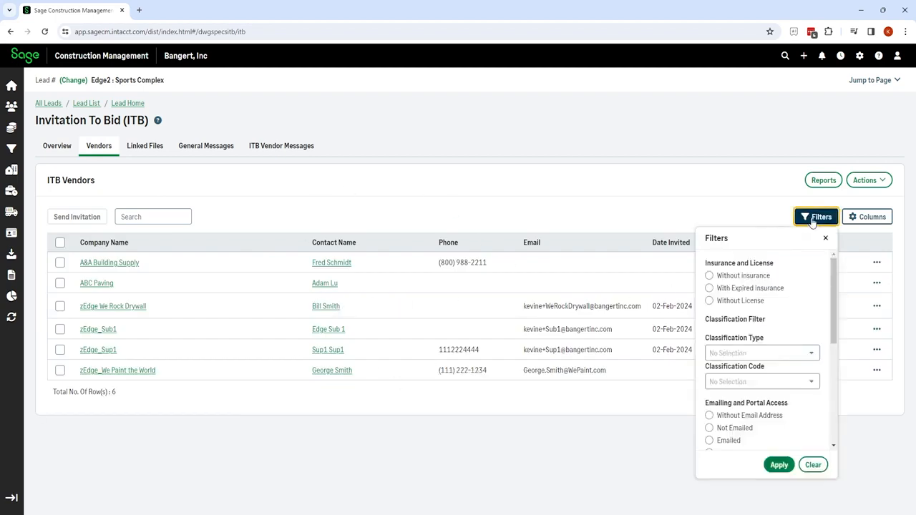
scroll(799, 365, down, 2)
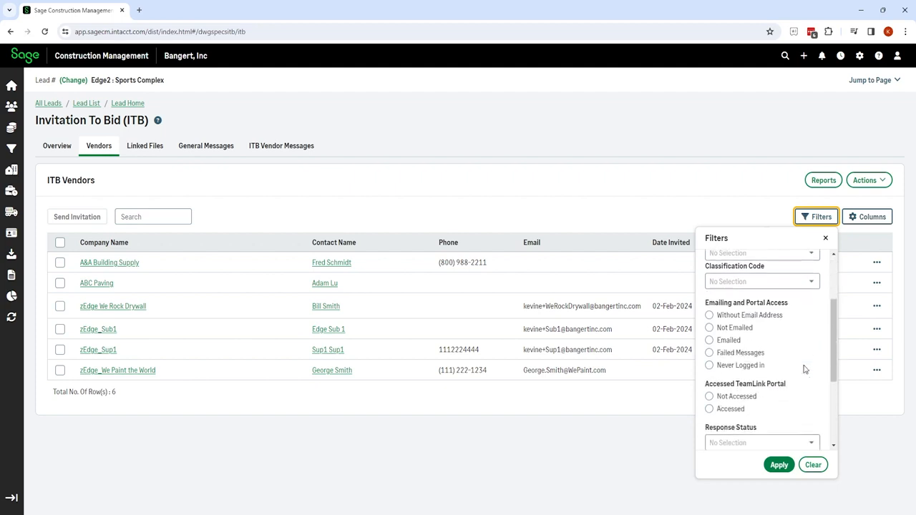
scroll(805, 365, down, 2)
click(815, 345)
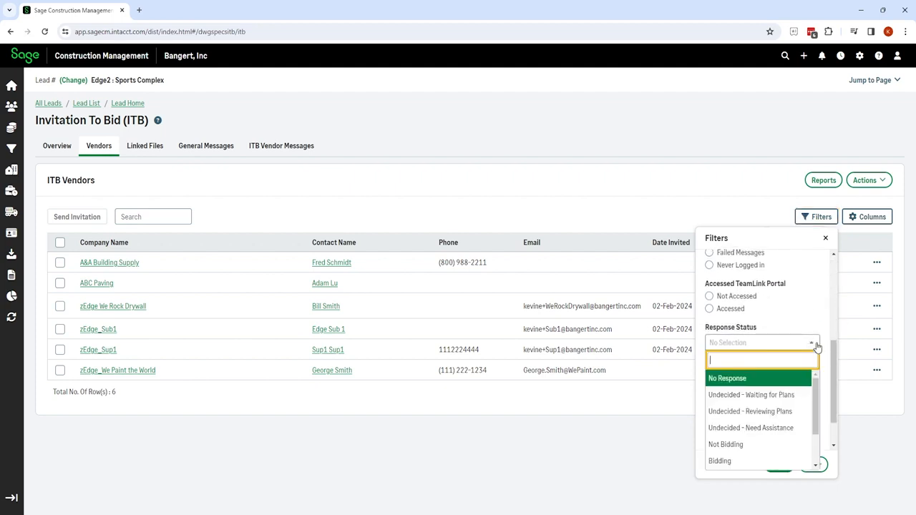
click(725, 462)
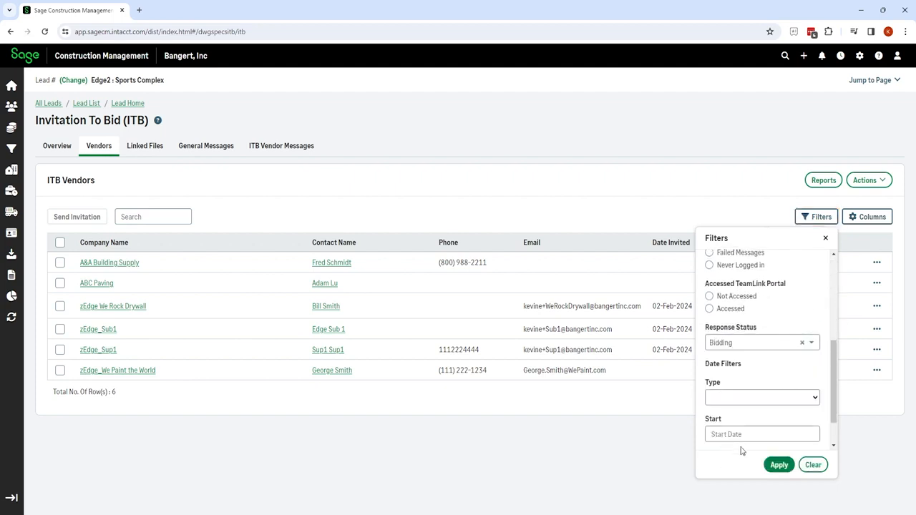
click(776, 465)
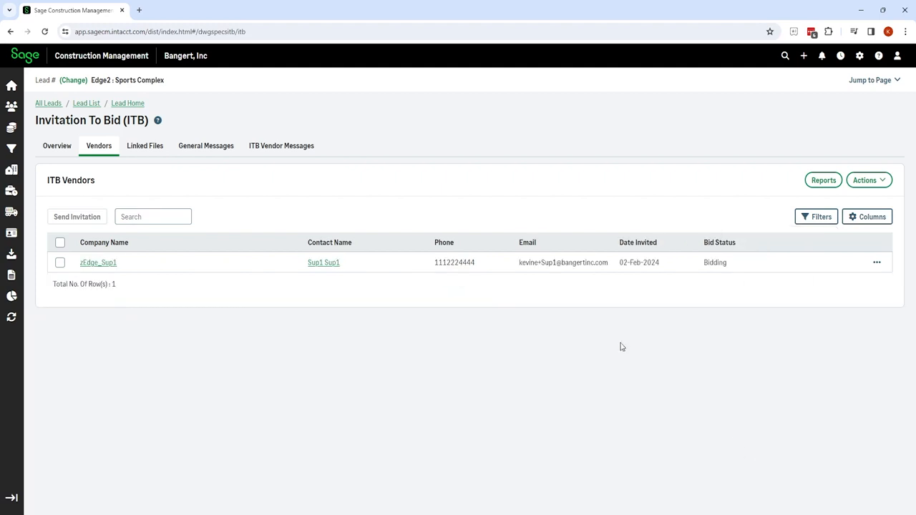
click(814, 220)
scroll(750, 412, down, 5)
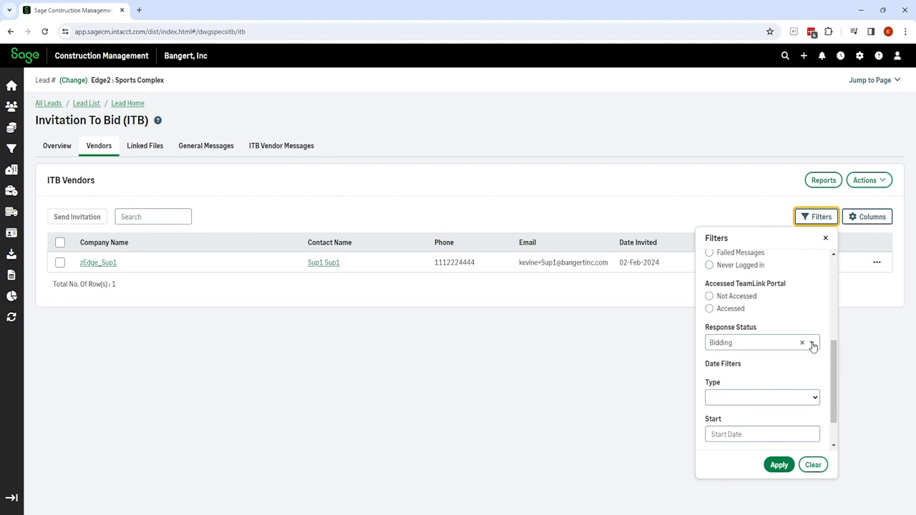
click(811, 343)
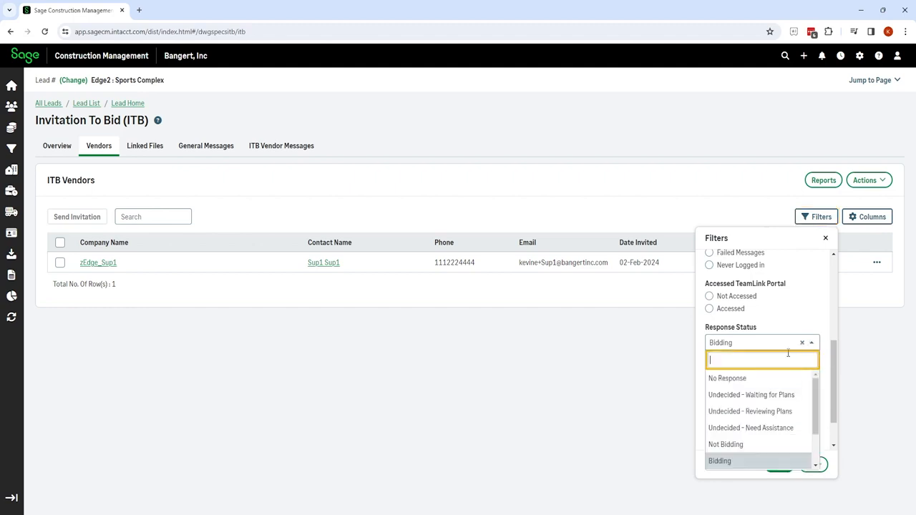
click(771, 413)
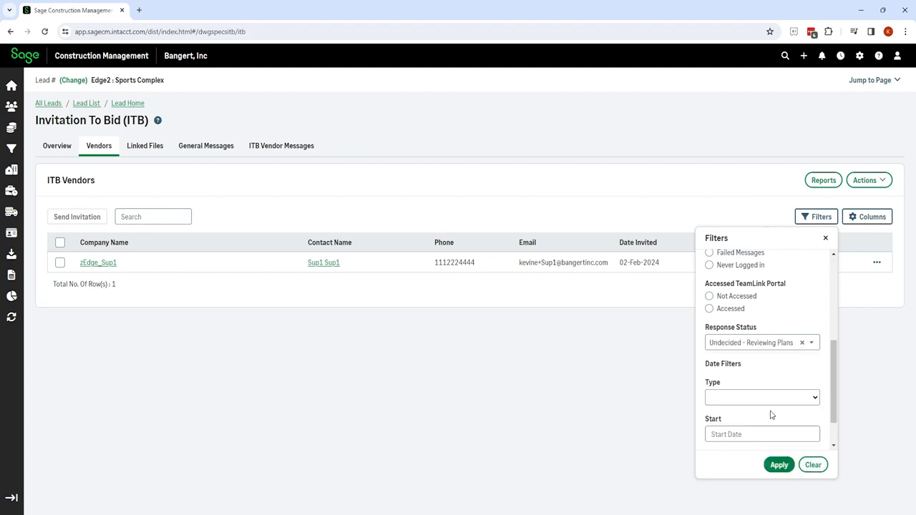
click(779, 464)
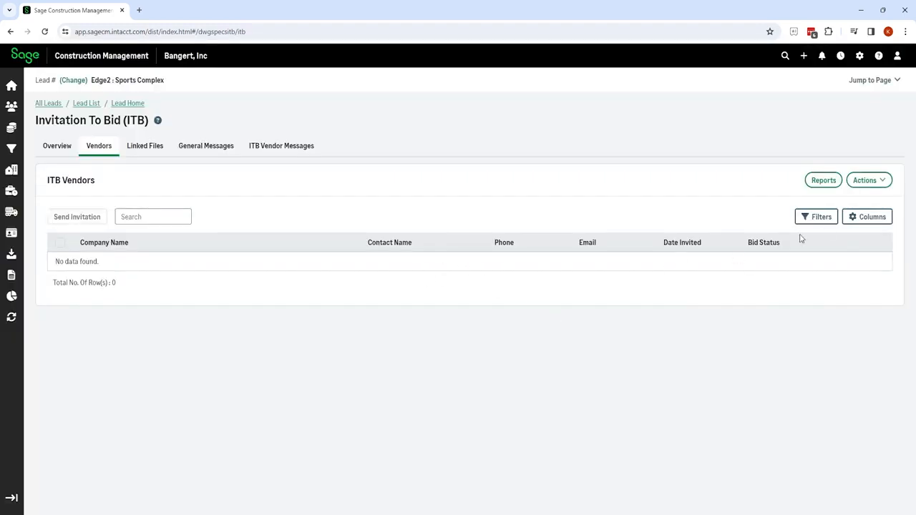
click(827, 221)
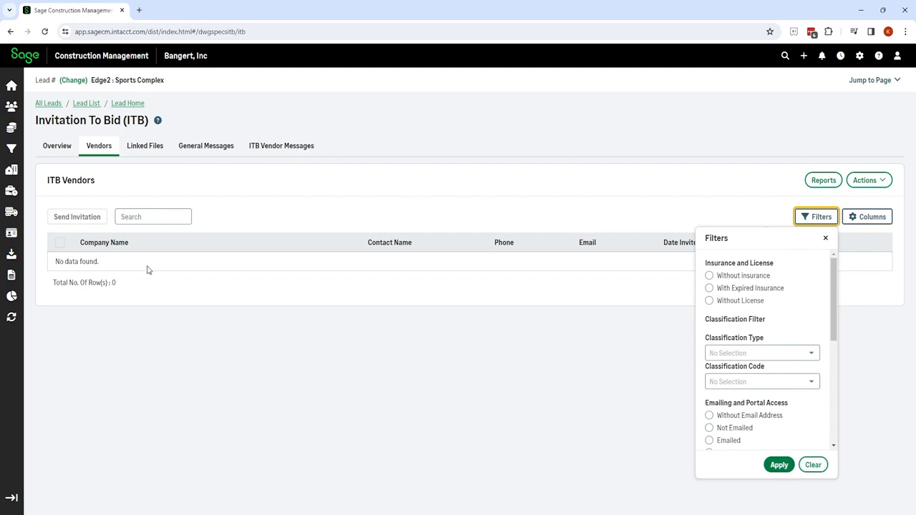
click(96, 148)
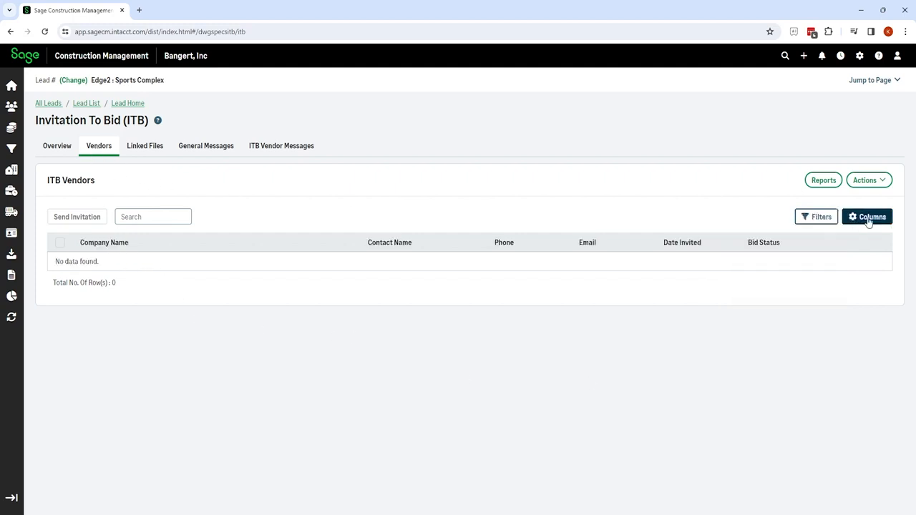
click(816, 220)
click(813, 465)
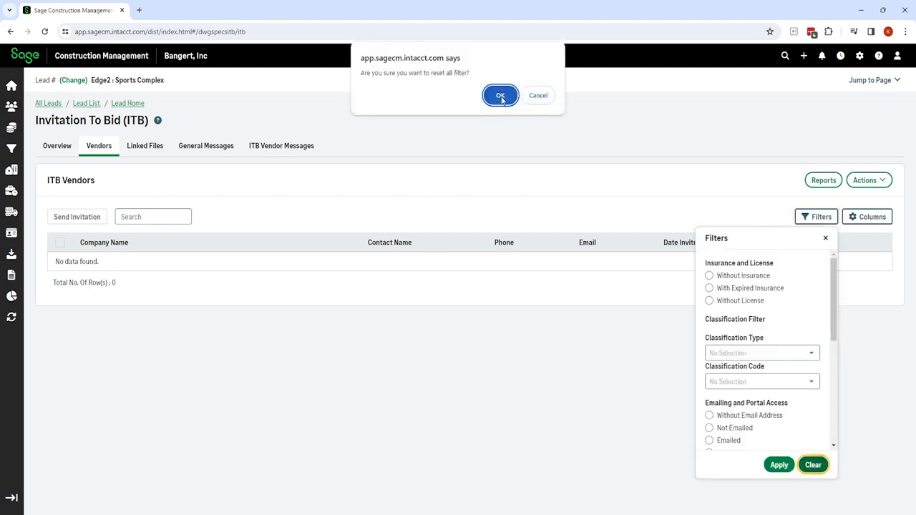
click(501, 96)
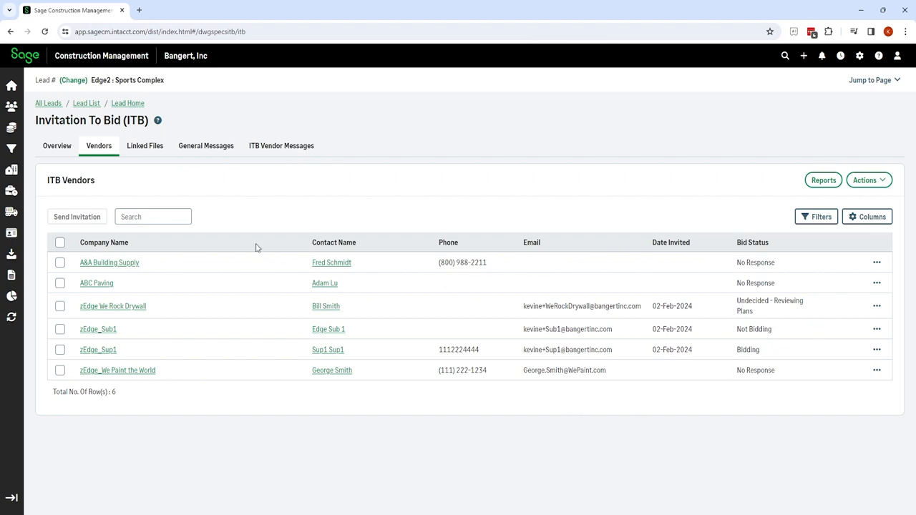
Open the ITB's General Messages tab.
click(219, 147)
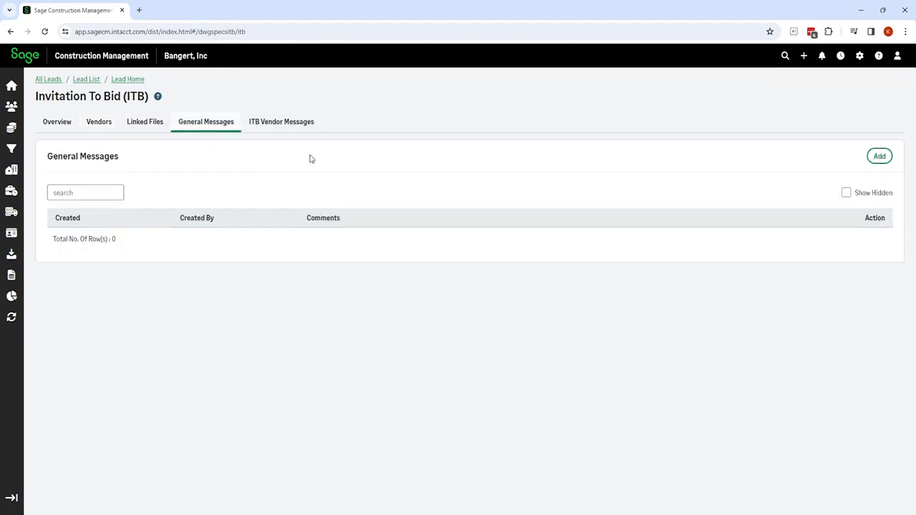